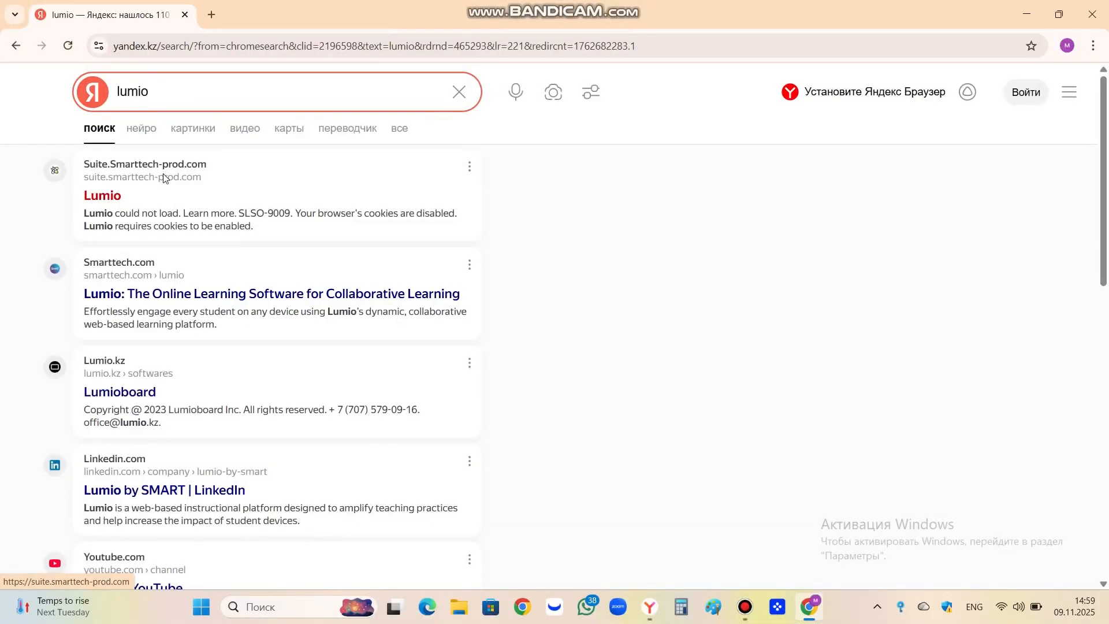
Open the Lumio website from the search results and sign in as a teacher with the saved account
left_click(100, 200)
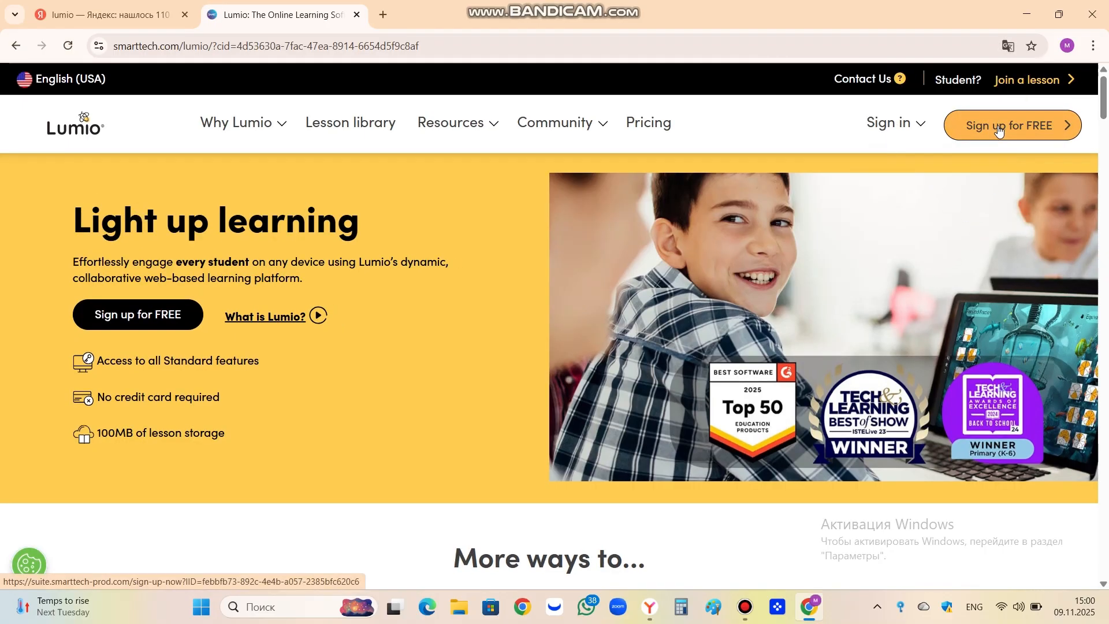
mouse_move(919, 125)
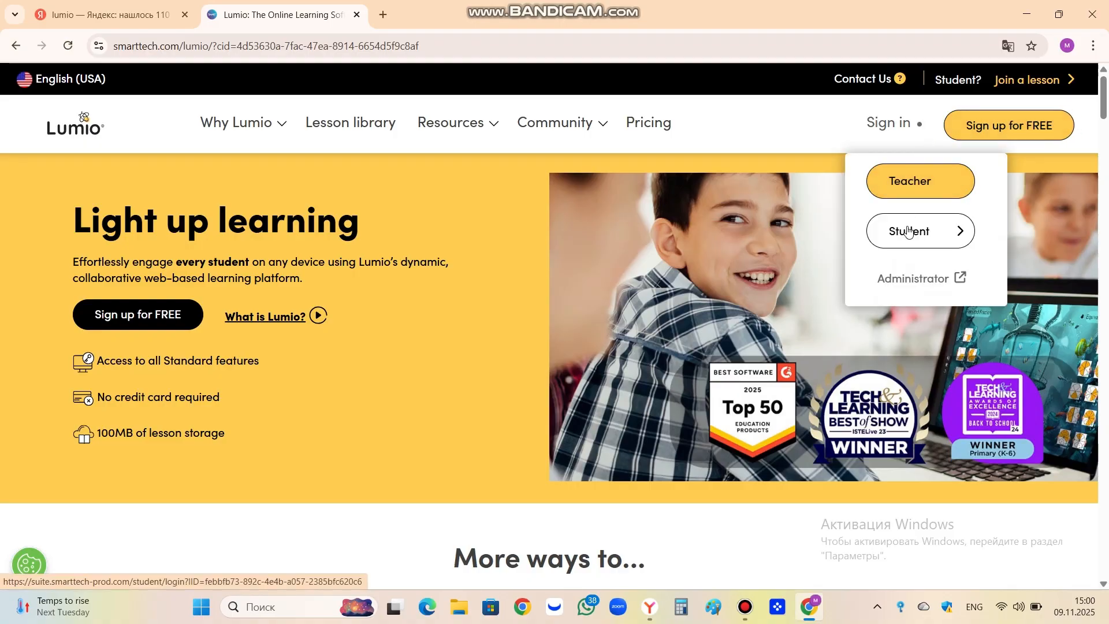
left_click(911, 197)
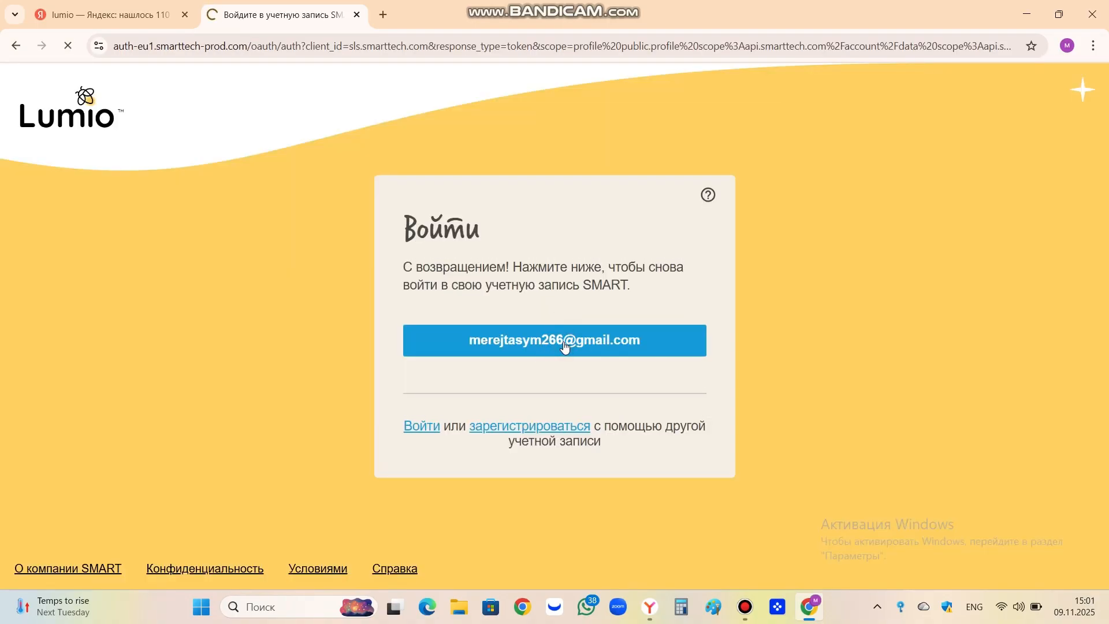
left_click(564, 346)
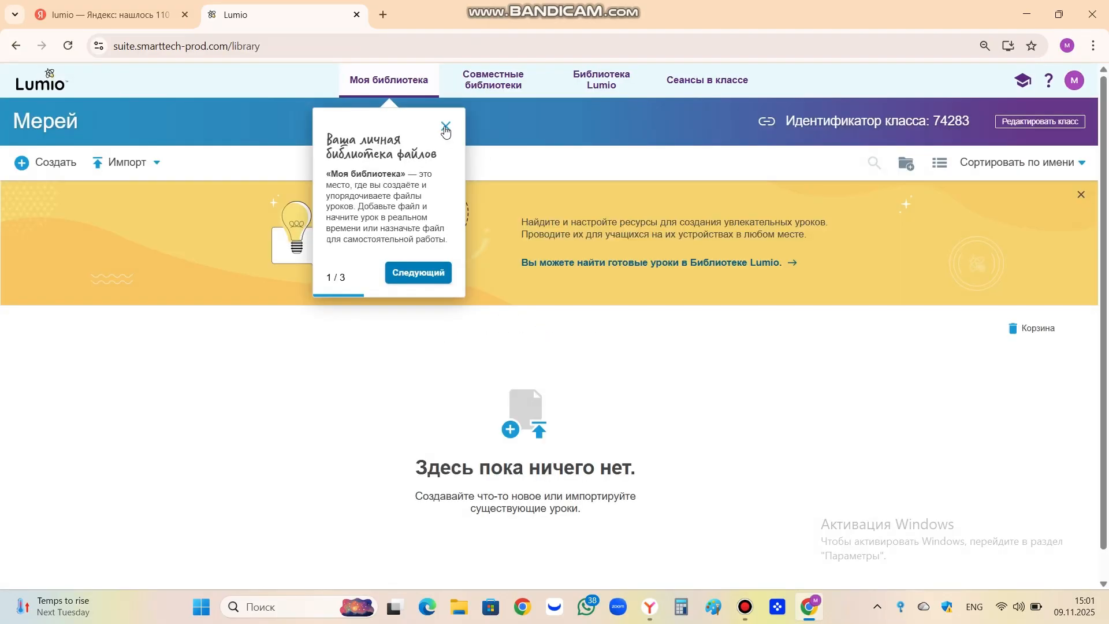
Dismiss the introductory tips and start a new lesson page from the game-based activity templates («Игровые задания»)
left_click(445, 128)
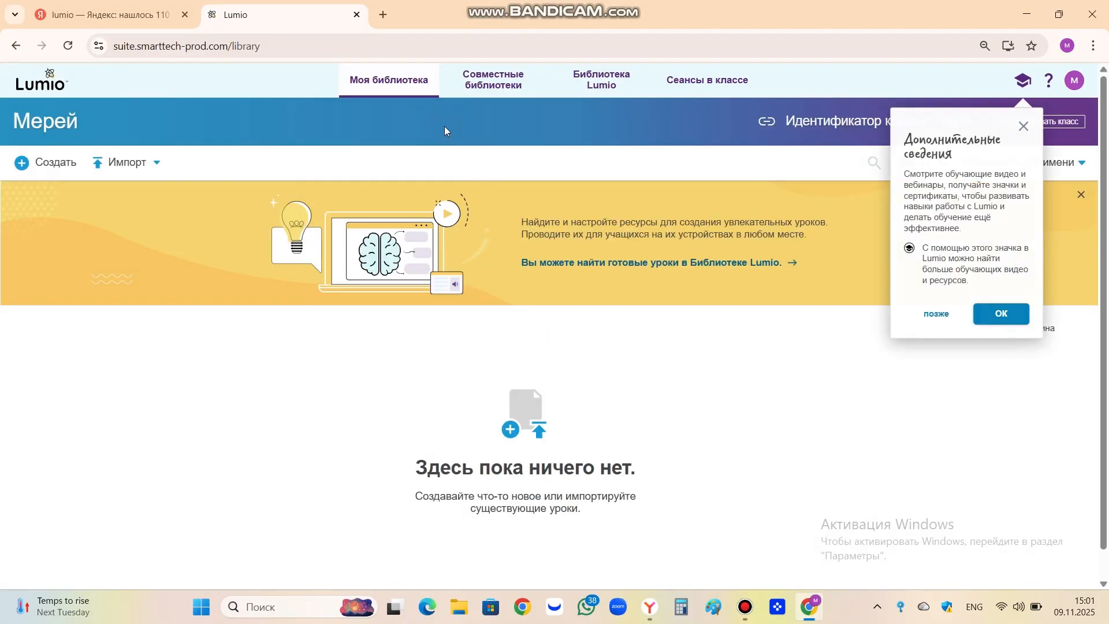
left_click(1025, 127)
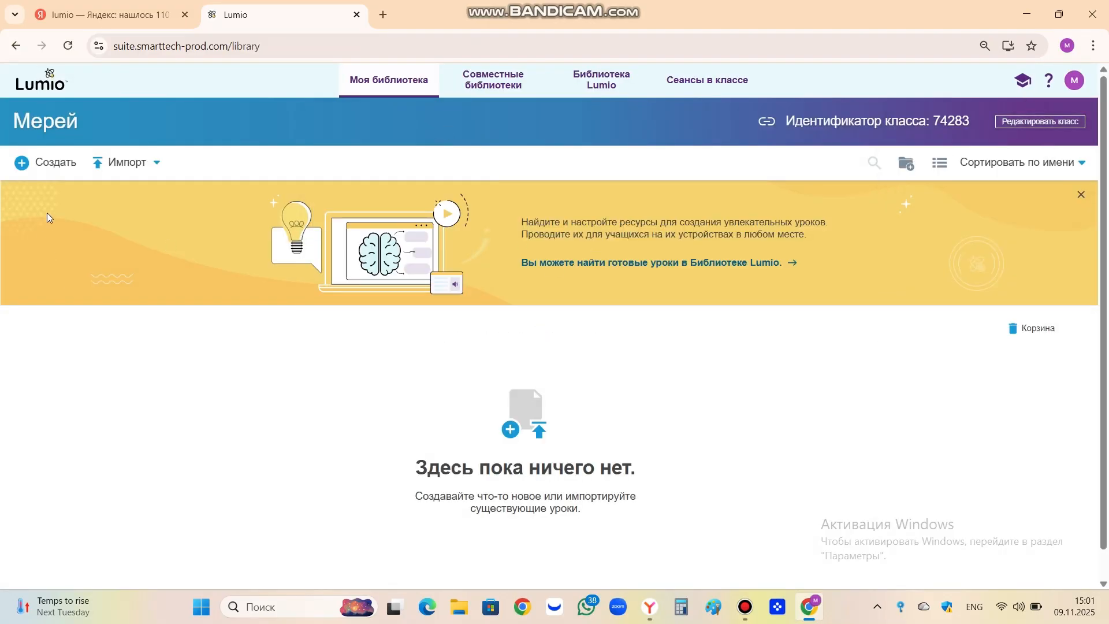
left_click(33, 164)
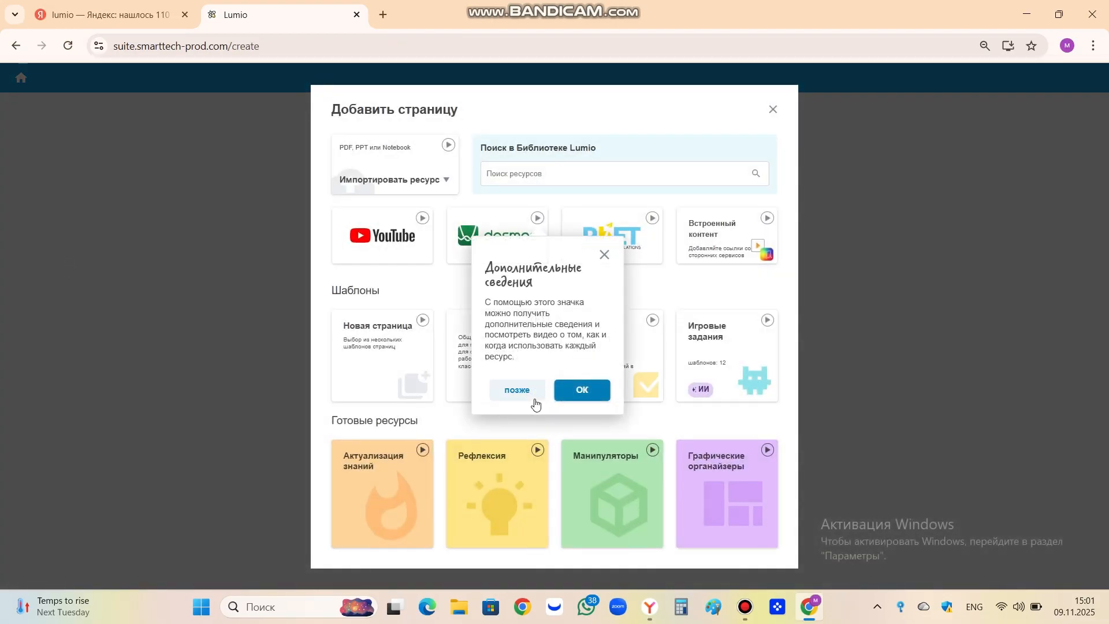
left_click(582, 391)
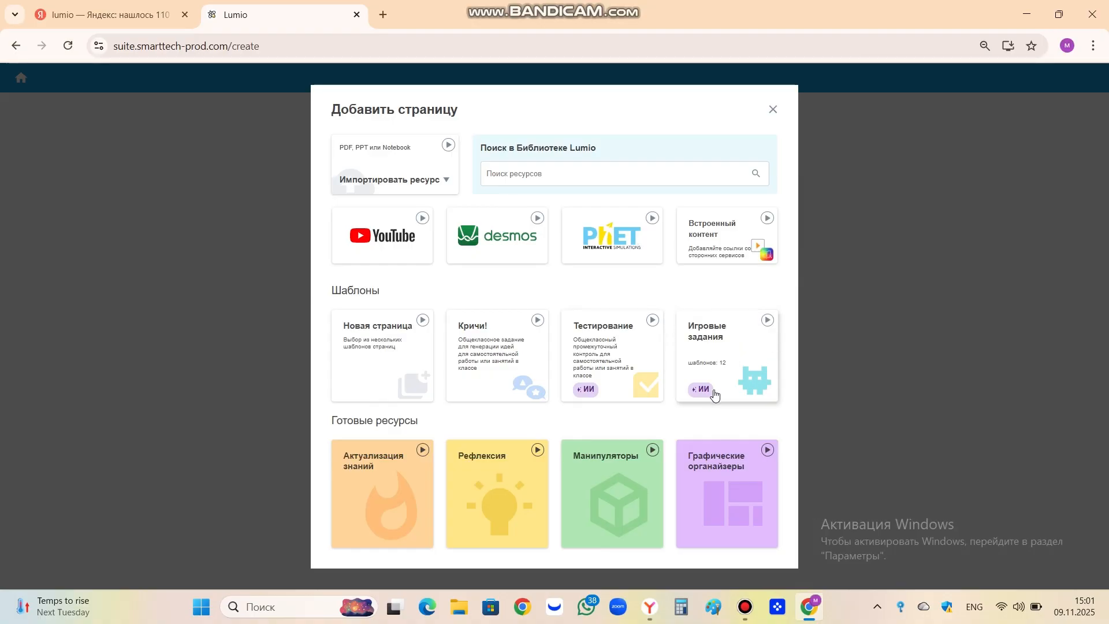
left_click(724, 351)
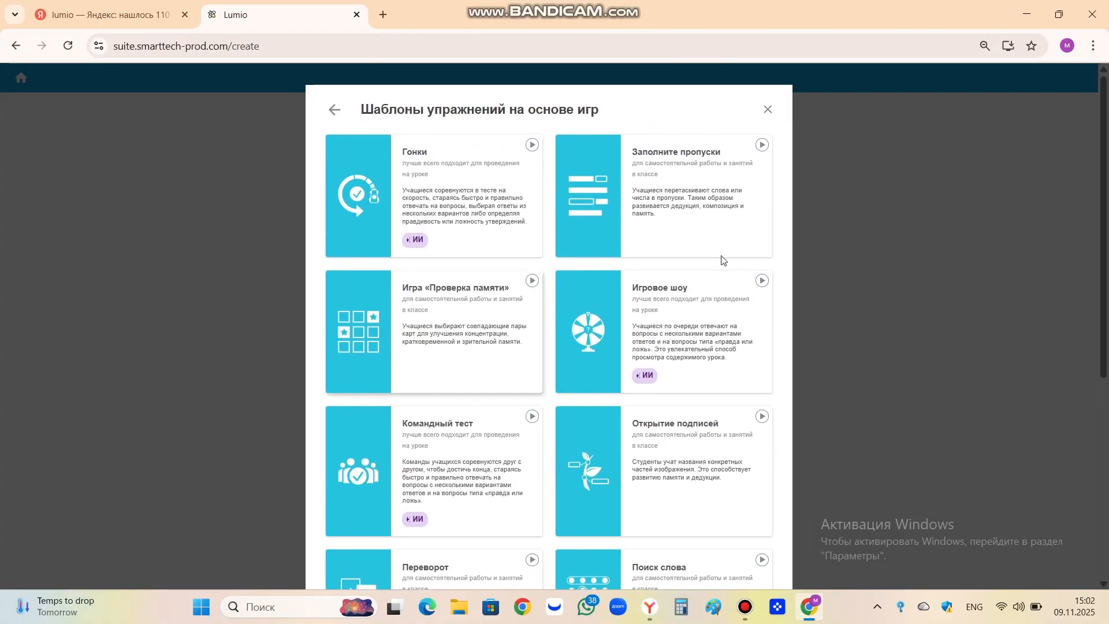
Preview the memory game template «Проверка памяти» and choose it for the activity
scroll(707, 280, "down", 5)
scroll(723, 261, "up", 6)
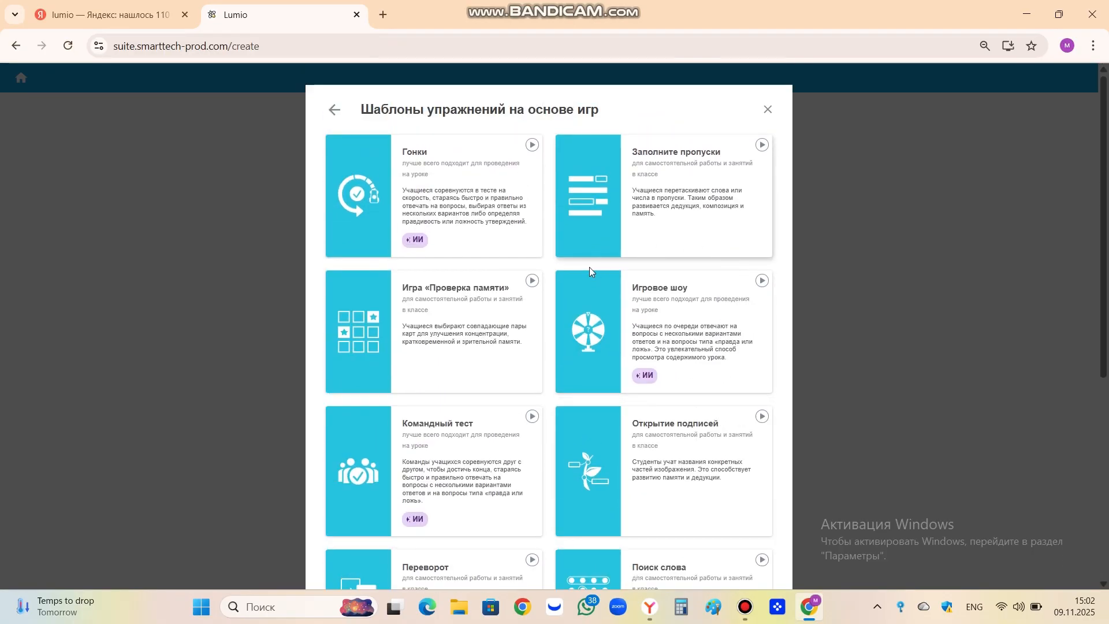
left_click(532, 281)
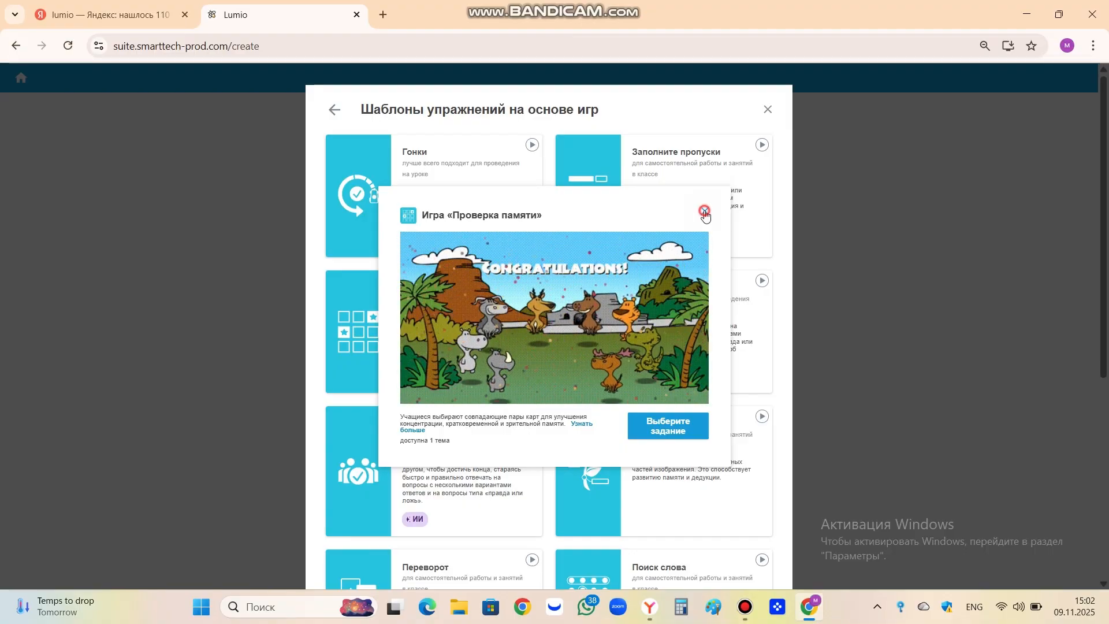
left_click(703, 213)
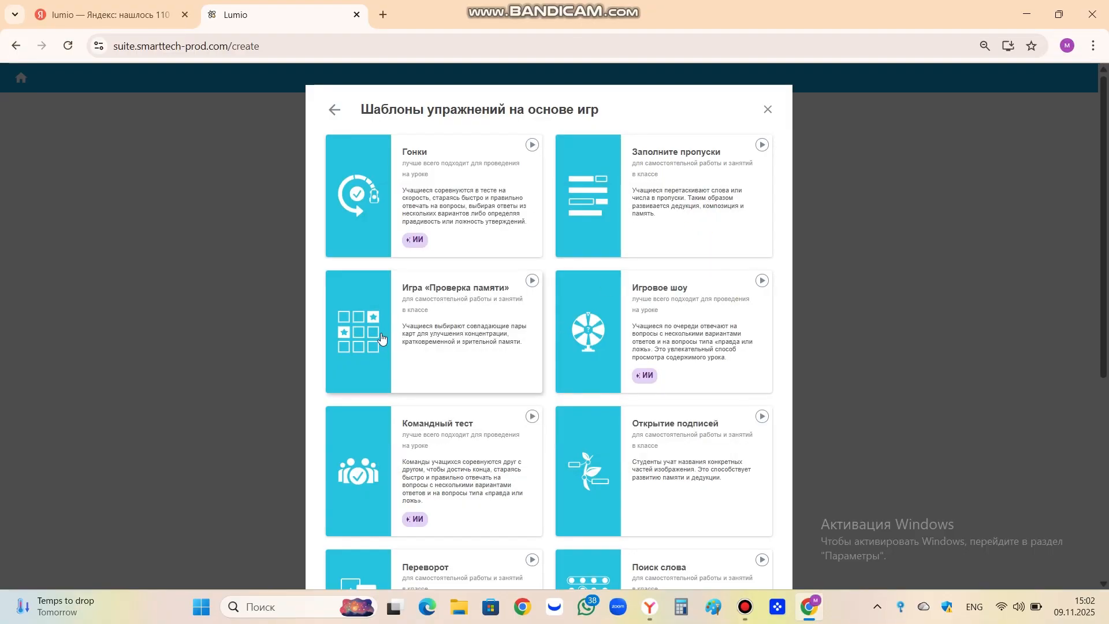
left_click(361, 335)
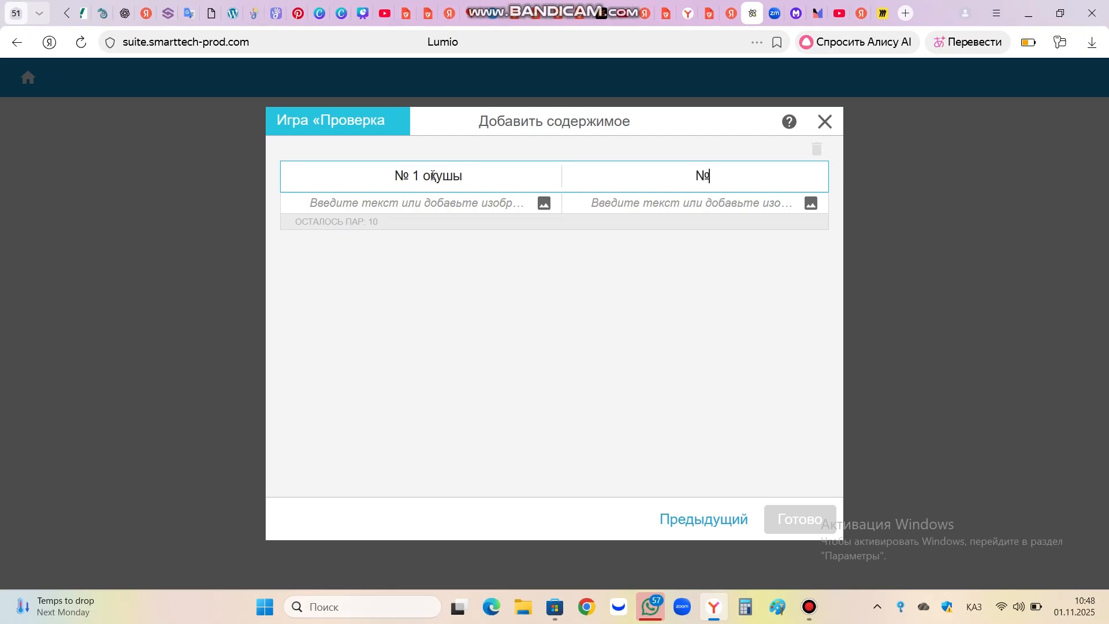
left_click(398, 205)
left_click(547, 208)
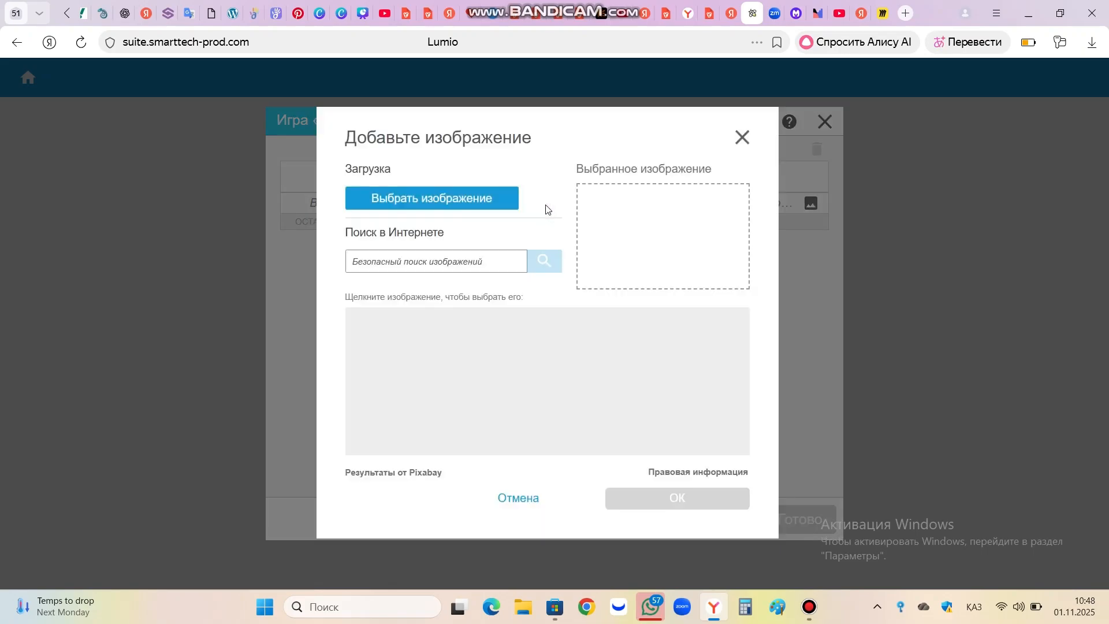
left_click(493, 205)
scroll(336, 209, "down", 5)
scroll(336, 209, "up", 3)
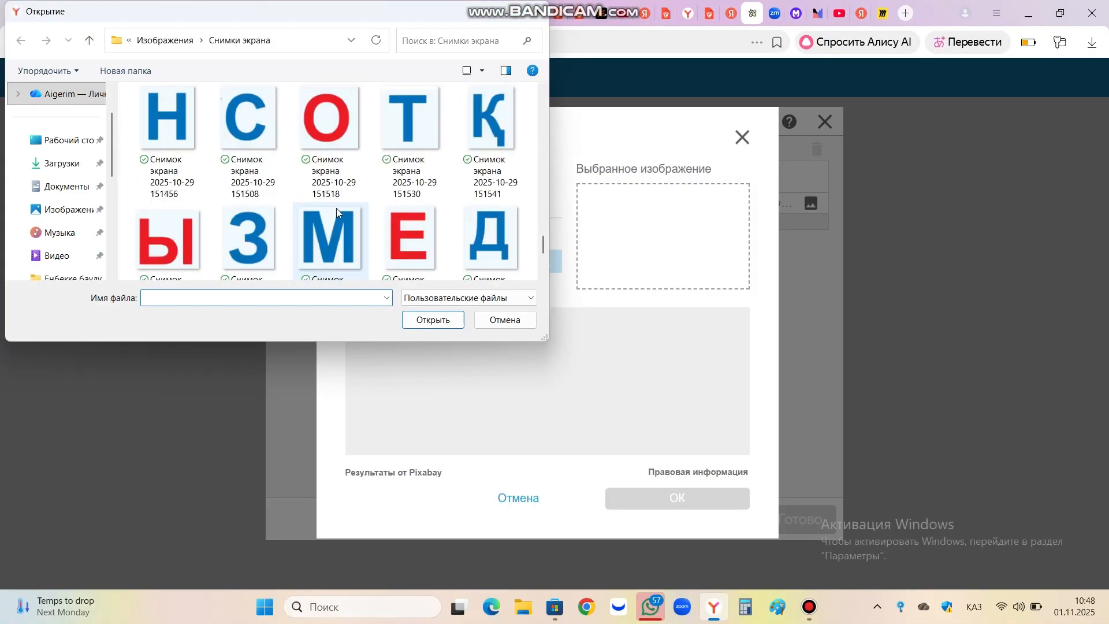
scroll(336, 208, "up", 2)
left_click(272, 137)
left_click(439, 318)
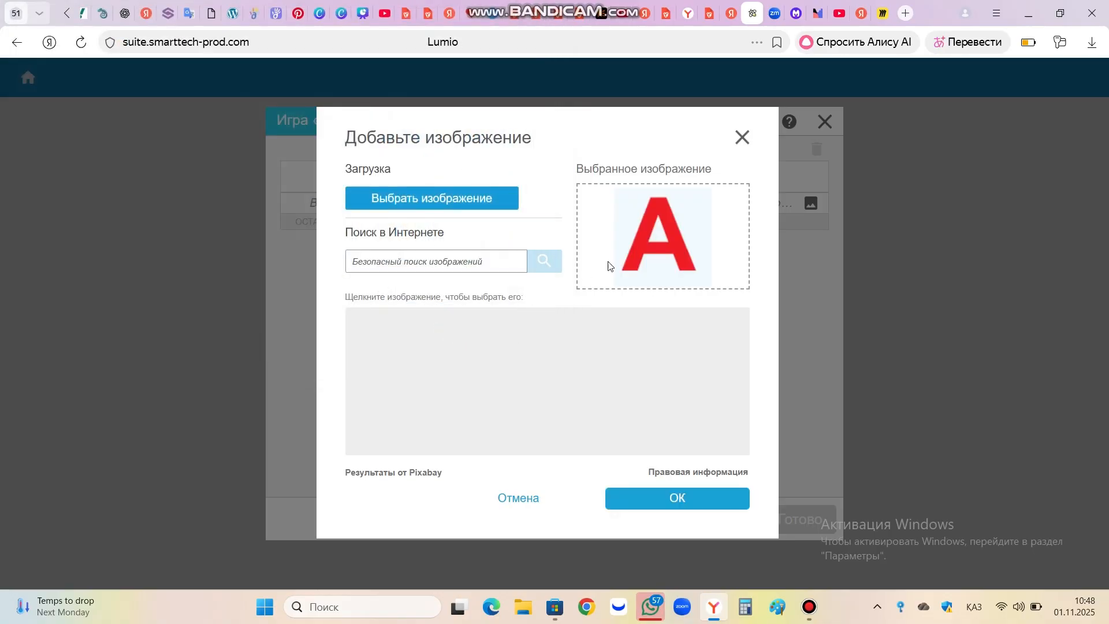
left_click(671, 499)
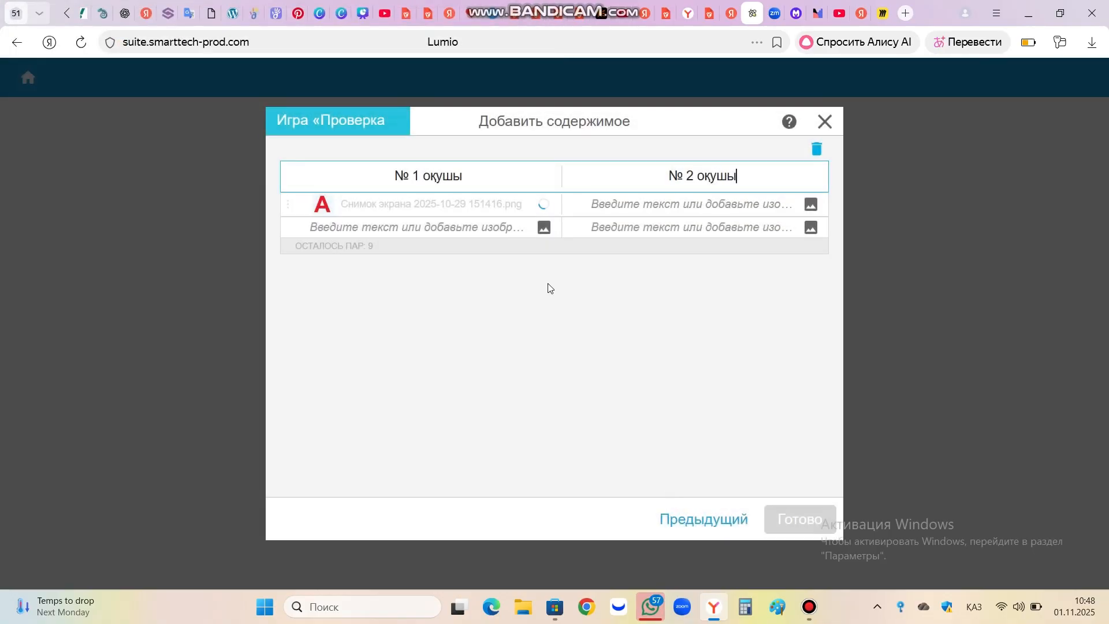
left_click(811, 206)
left_click(500, 196)
scroll(415, 208, "down", 5)
scroll(415, 206, "up", 3)
left_click(248, 202)
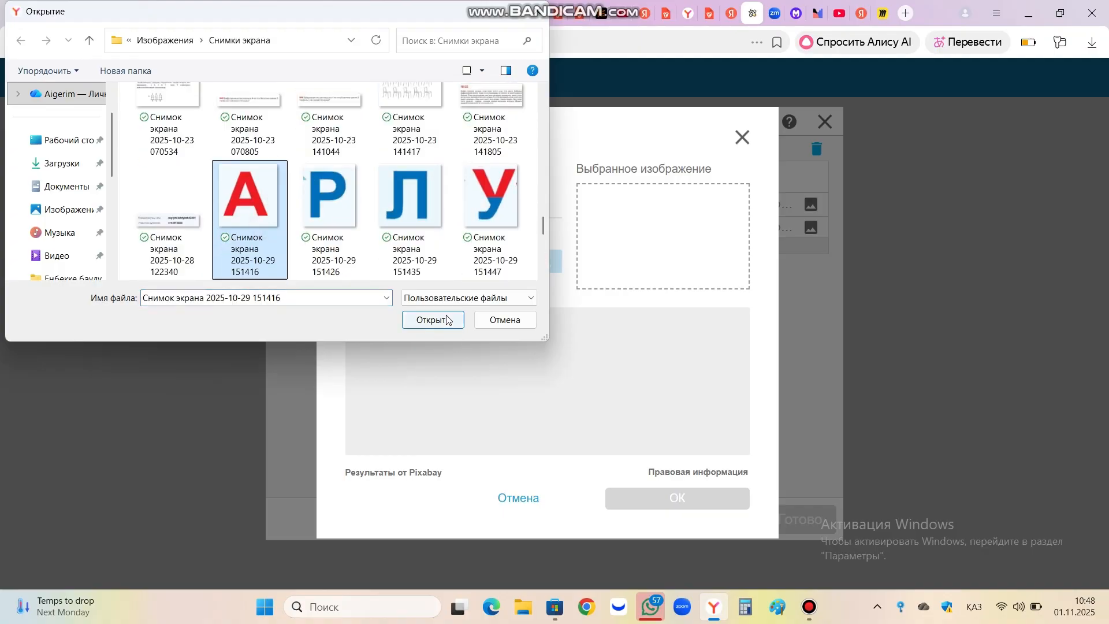
left_click(448, 320)
left_click(700, 499)
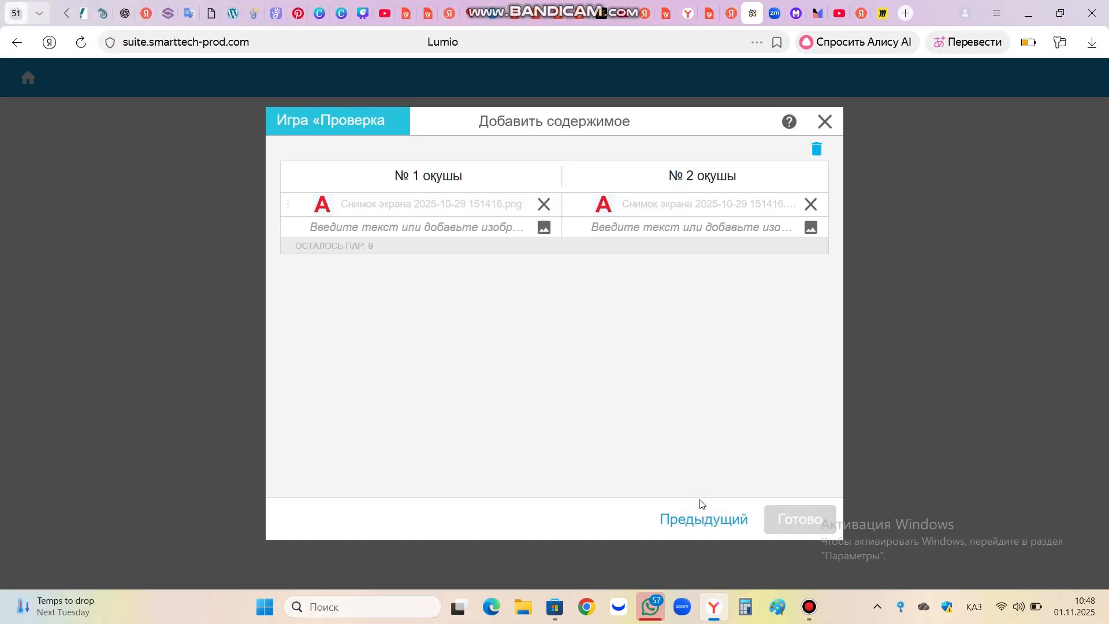
left_click(543, 227)
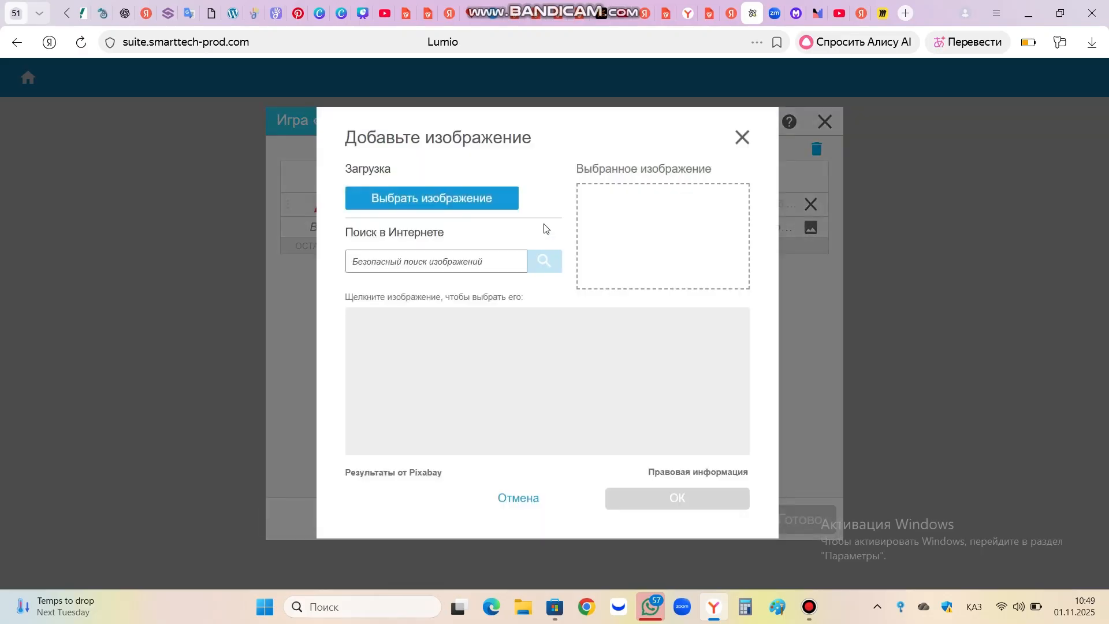
left_click(491, 207)
scroll(391, 225, "down", 3)
scroll(390, 226, "down", 10)
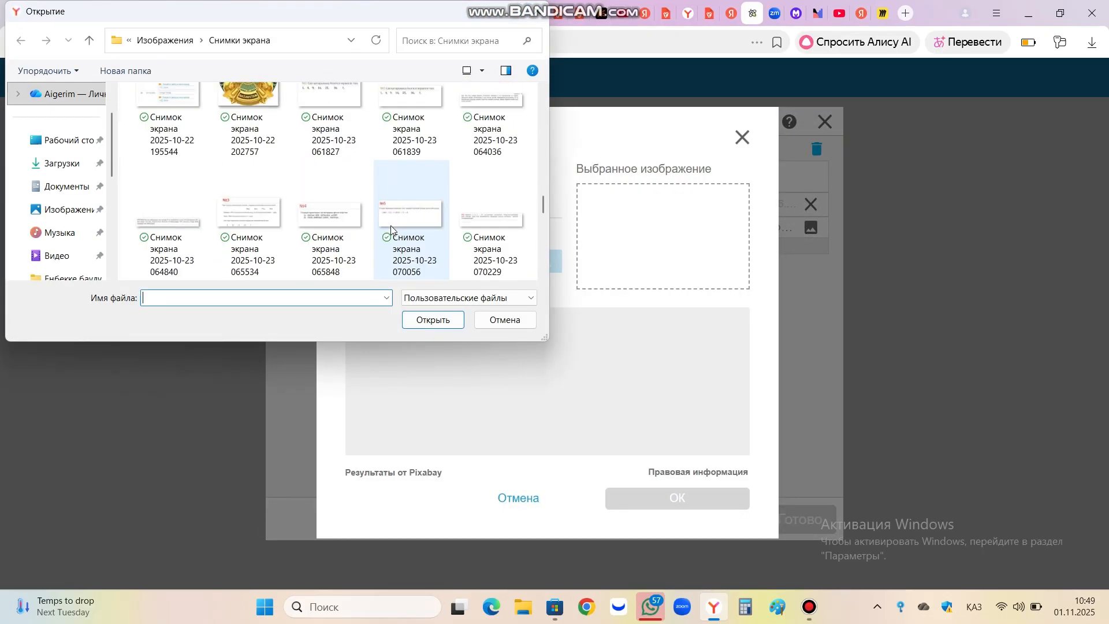
left_click(345, 213)
left_click(433, 320)
left_click(669, 499)
left_click(812, 229)
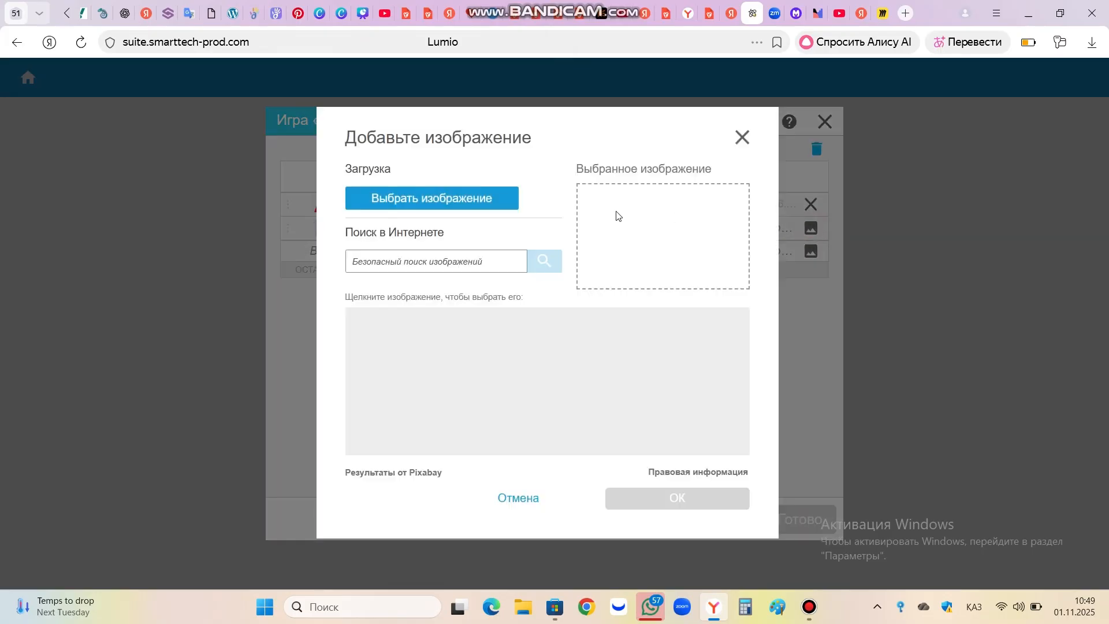
left_click(453, 198)
scroll(436, 232, "down", 5)
scroll(435, 232, "down", 5)
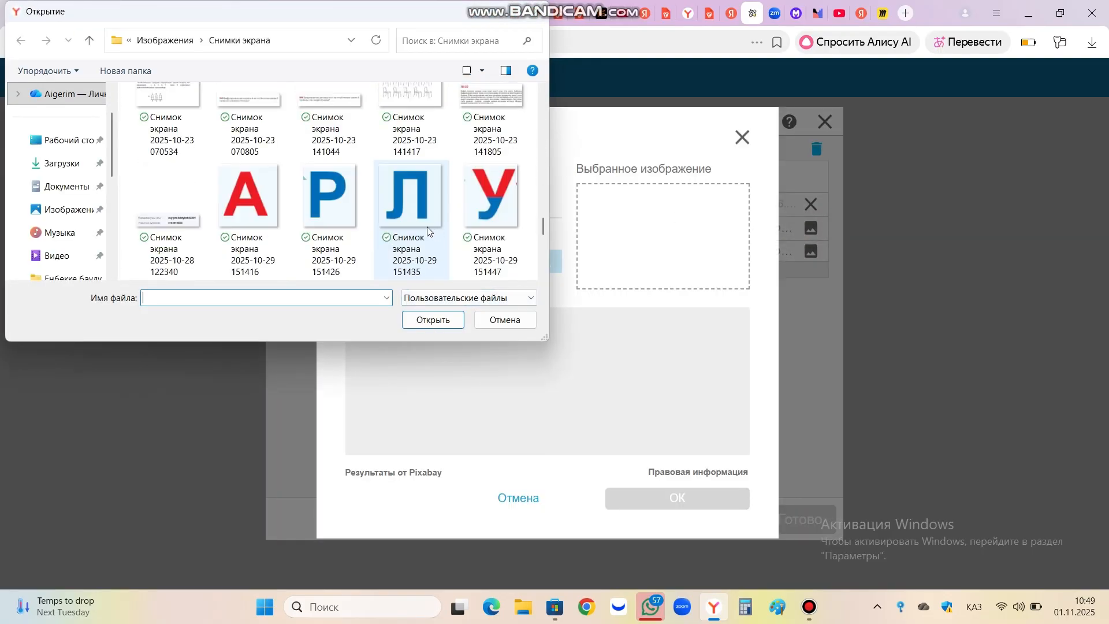
left_click(340, 199)
left_click(439, 320)
left_click(655, 500)
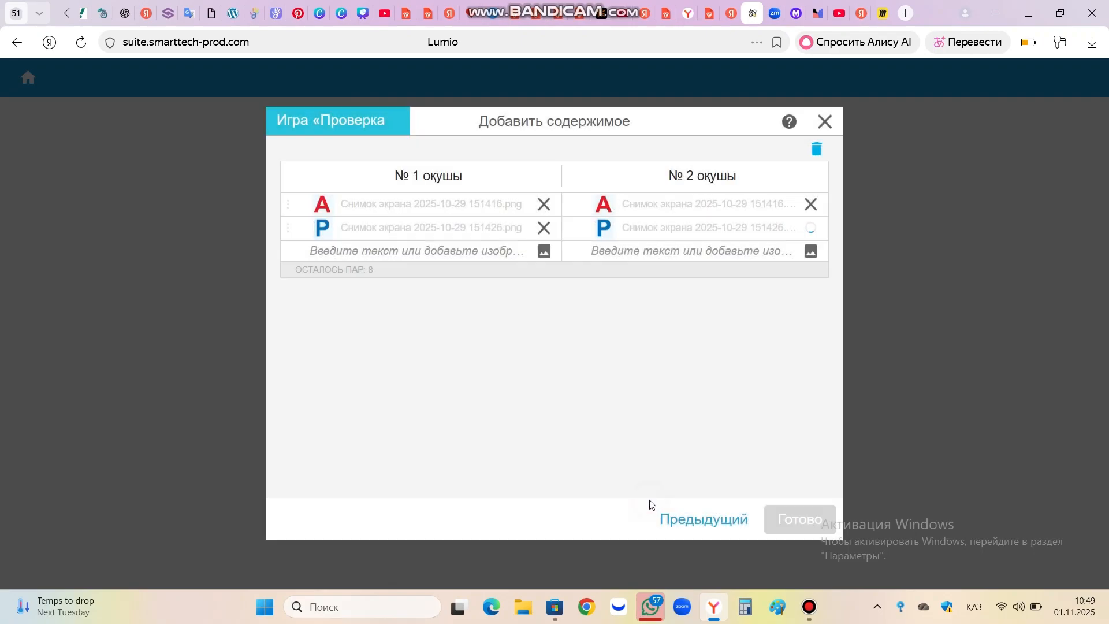
left_click(544, 250)
left_click(448, 197)
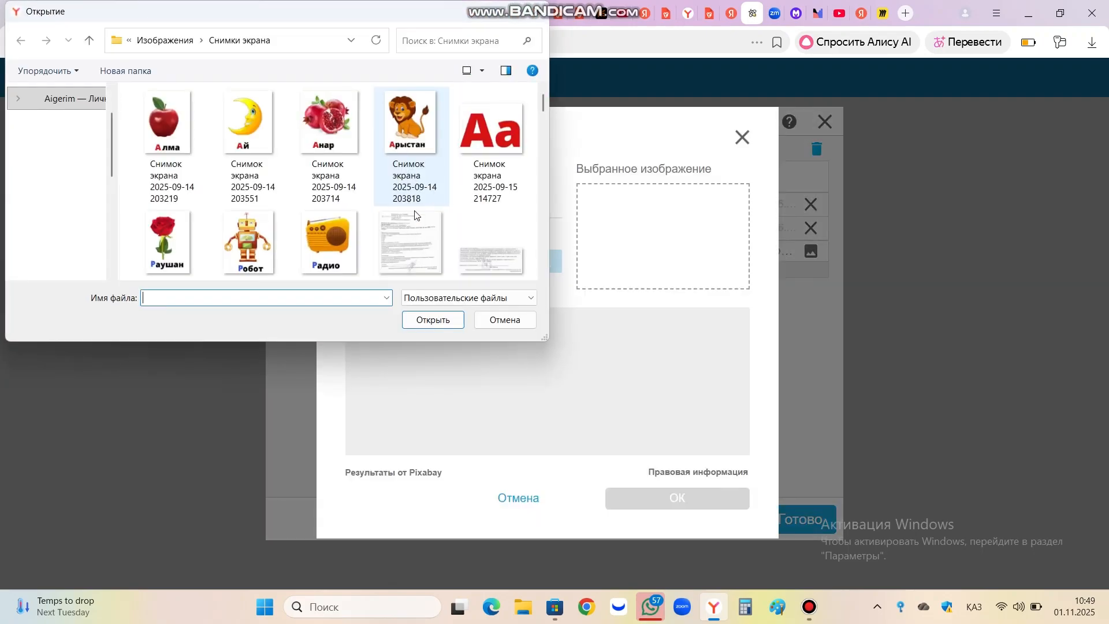
scroll(355, 225, "down", 5)
scroll(355, 221, "down", 3)
scroll(403, 172, "up", 1)
left_click(403, 172)
left_click(433, 319)
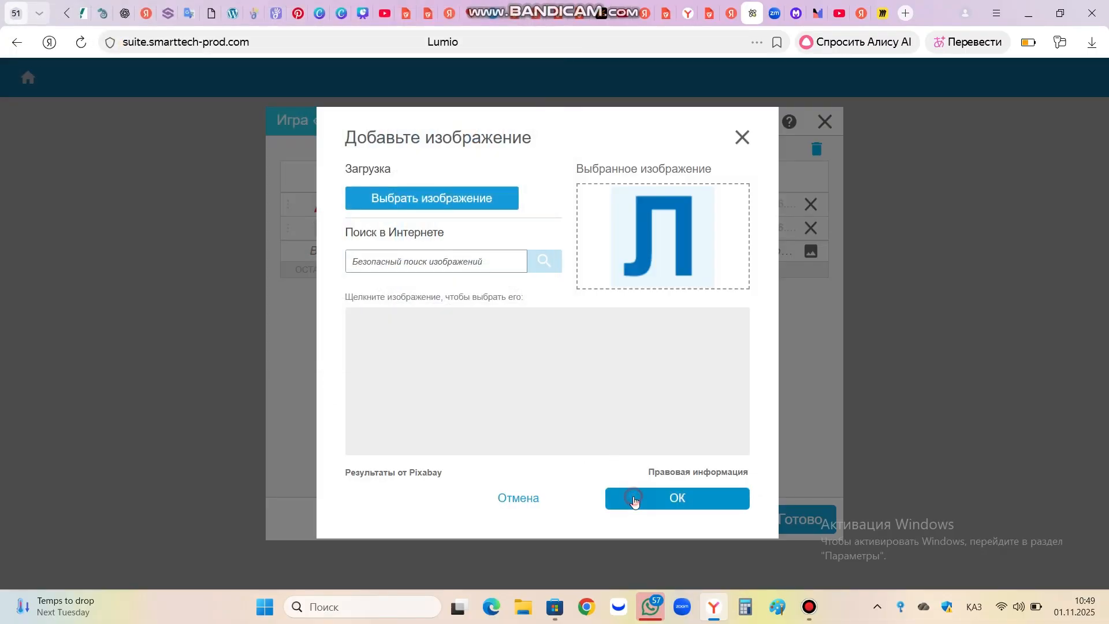
left_click(639, 500)
left_click(811, 251)
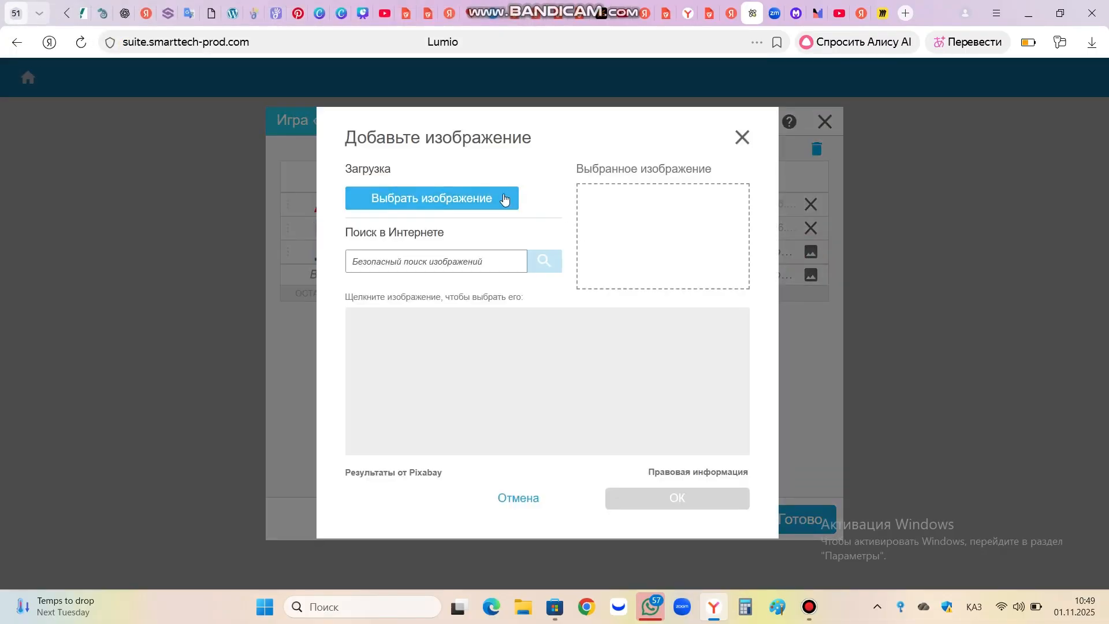
left_click(504, 198)
scroll(443, 214, "down", 3)
left_click(442, 213)
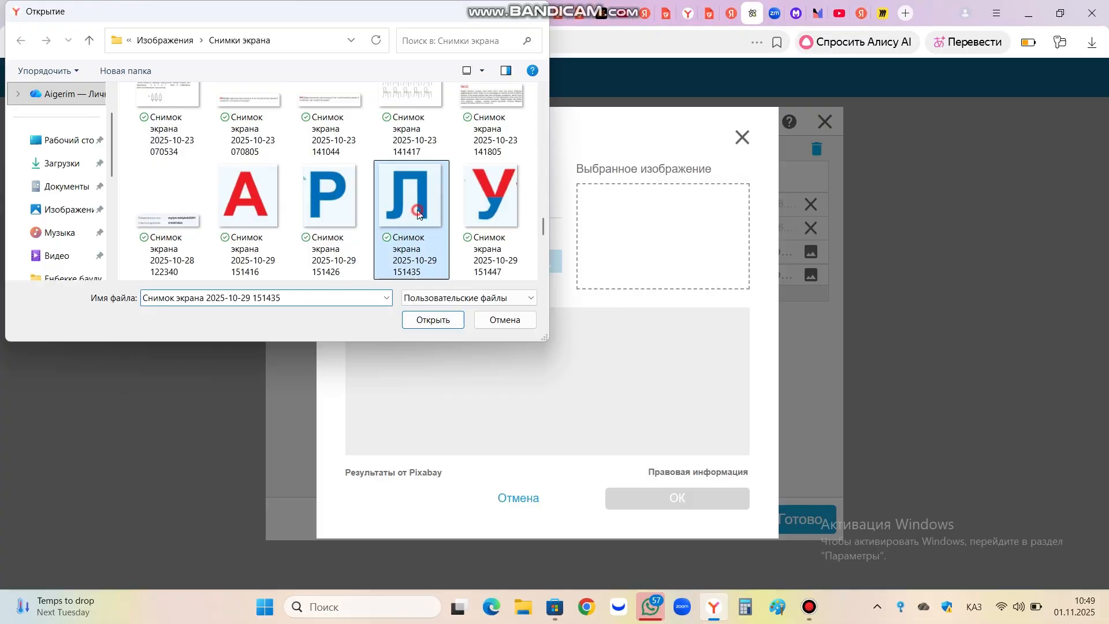
left_click(443, 323)
left_click(657, 495)
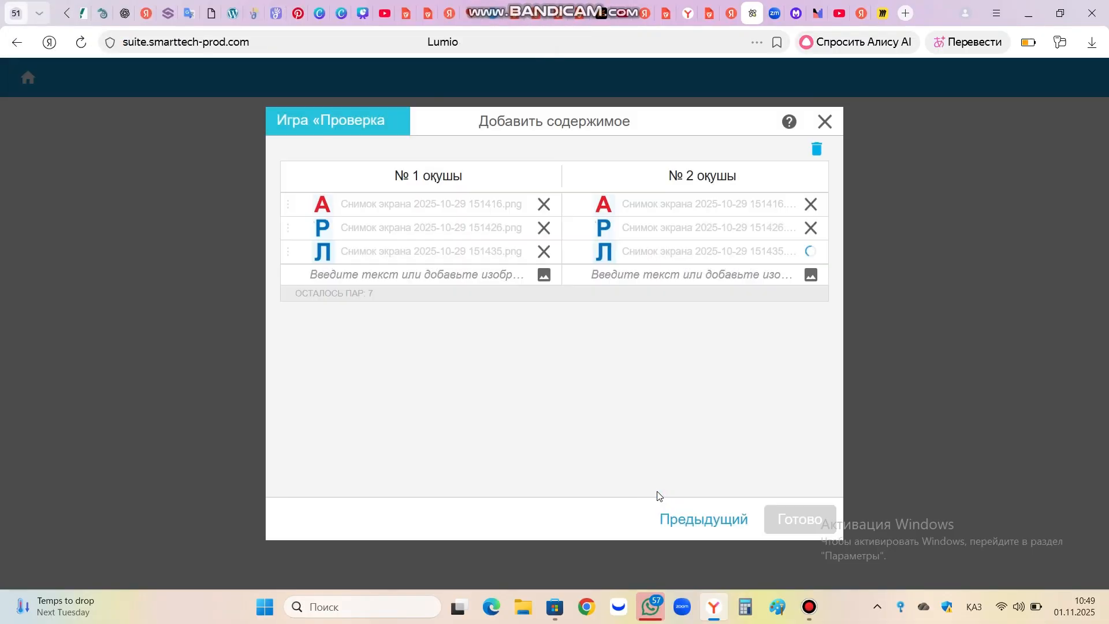
left_click(544, 275)
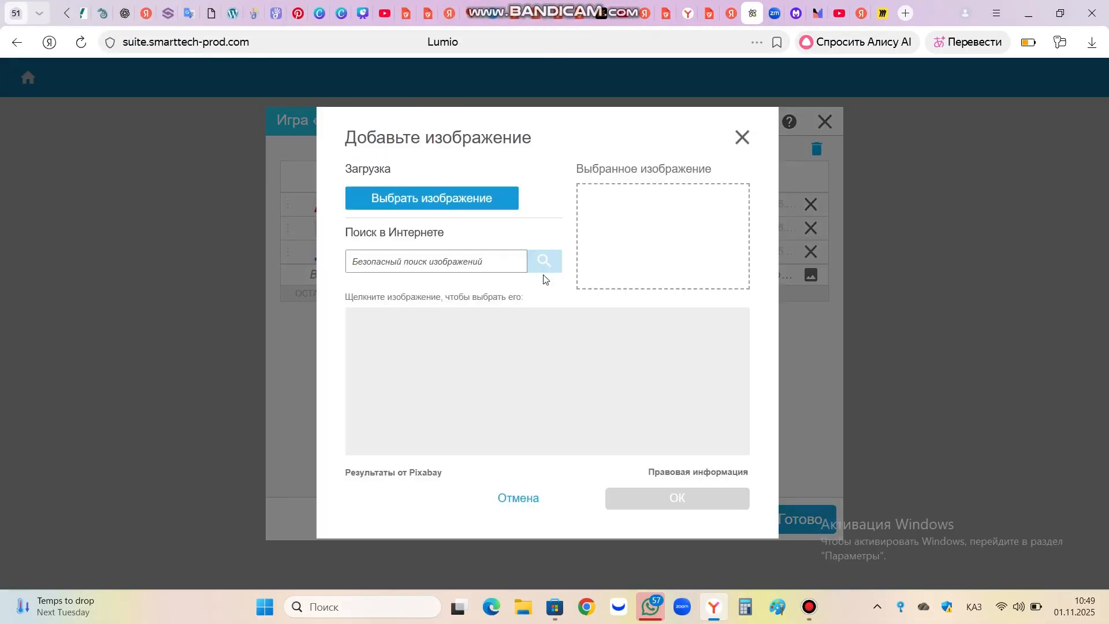
left_click(484, 198)
scroll(438, 216, "down", 5)
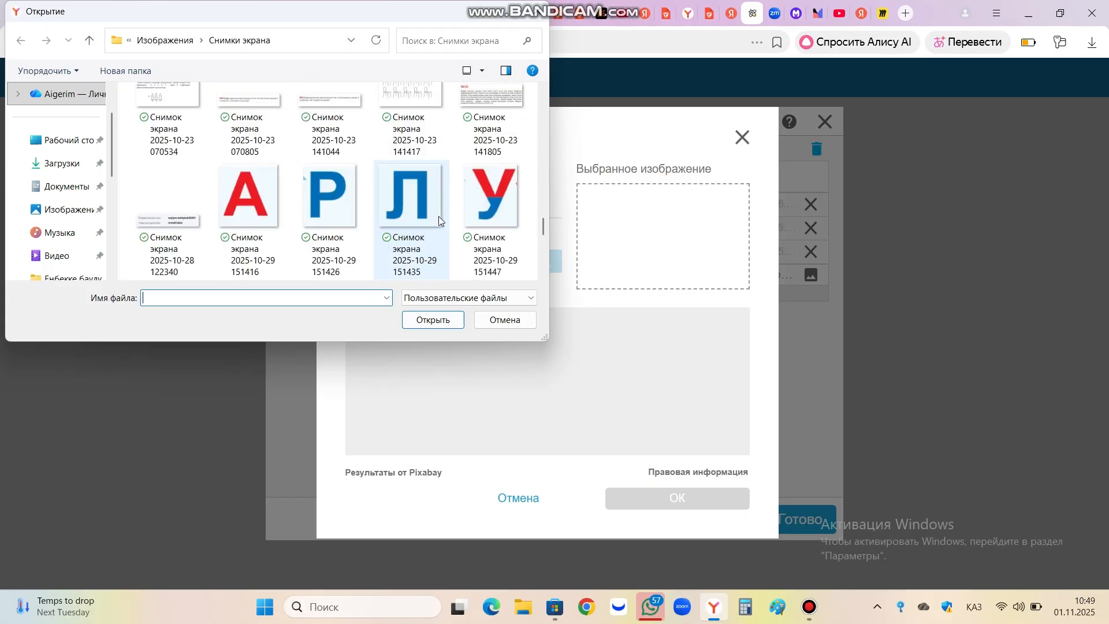
left_click(491, 133)
left_click(449, 320)
left_click(634, 500)
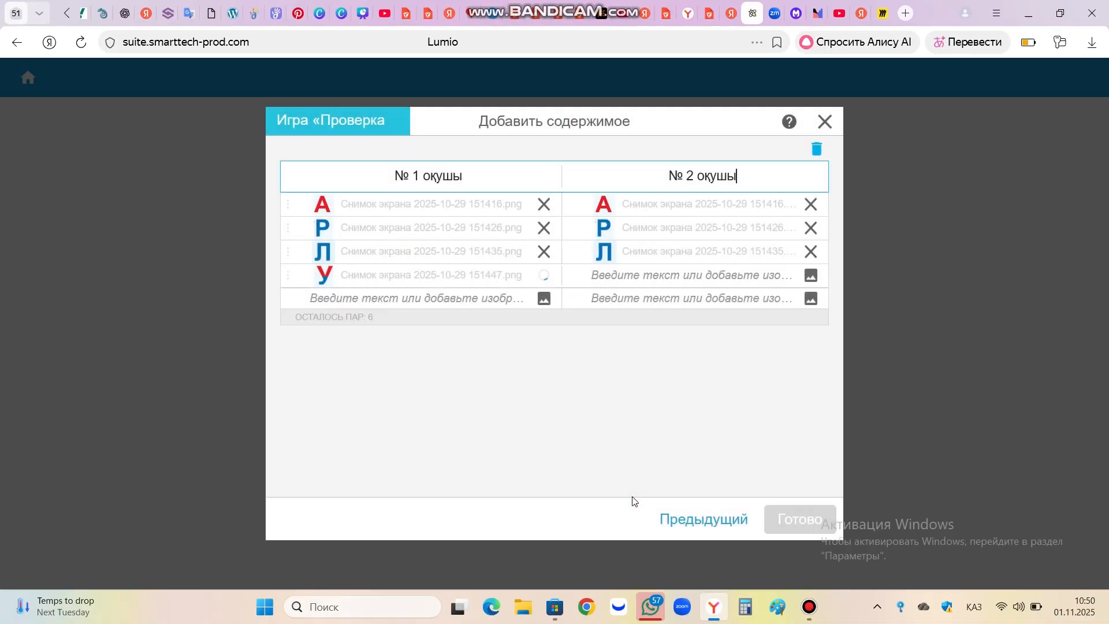
left_click(812, 281)
left_click(434, 196)
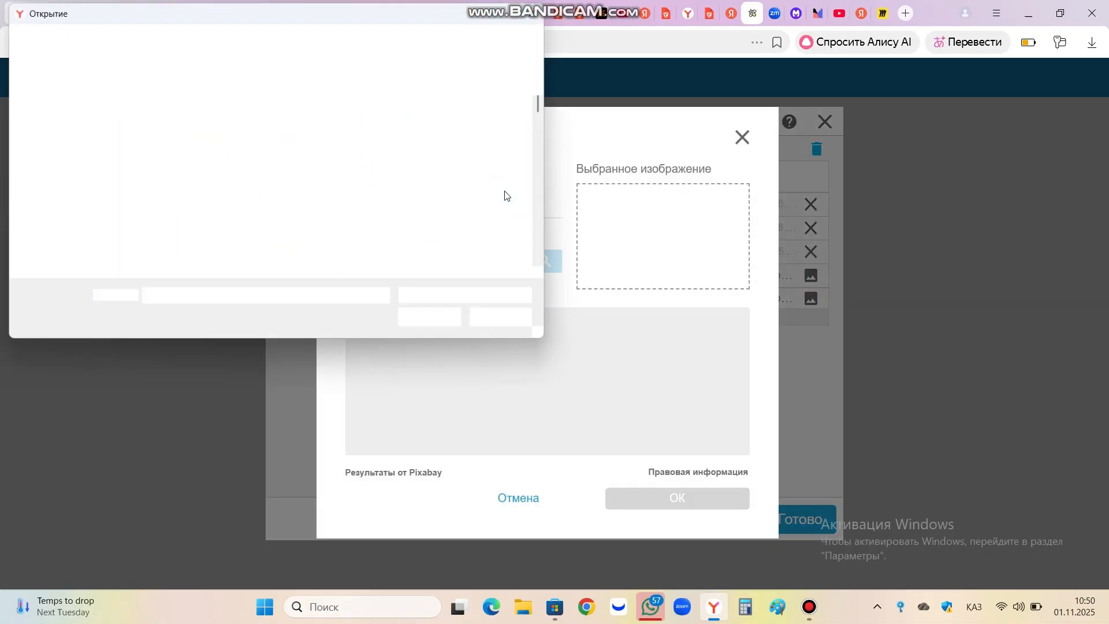
scroll(426, 201, "down", 10)
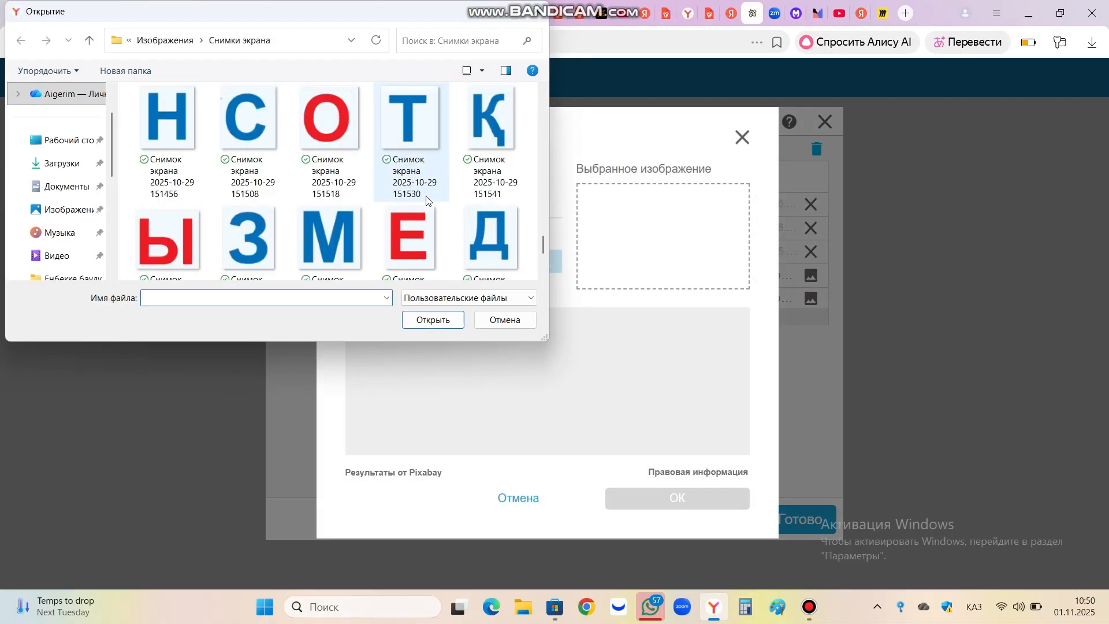
left_click(473, 149)
left_click(448, 326)
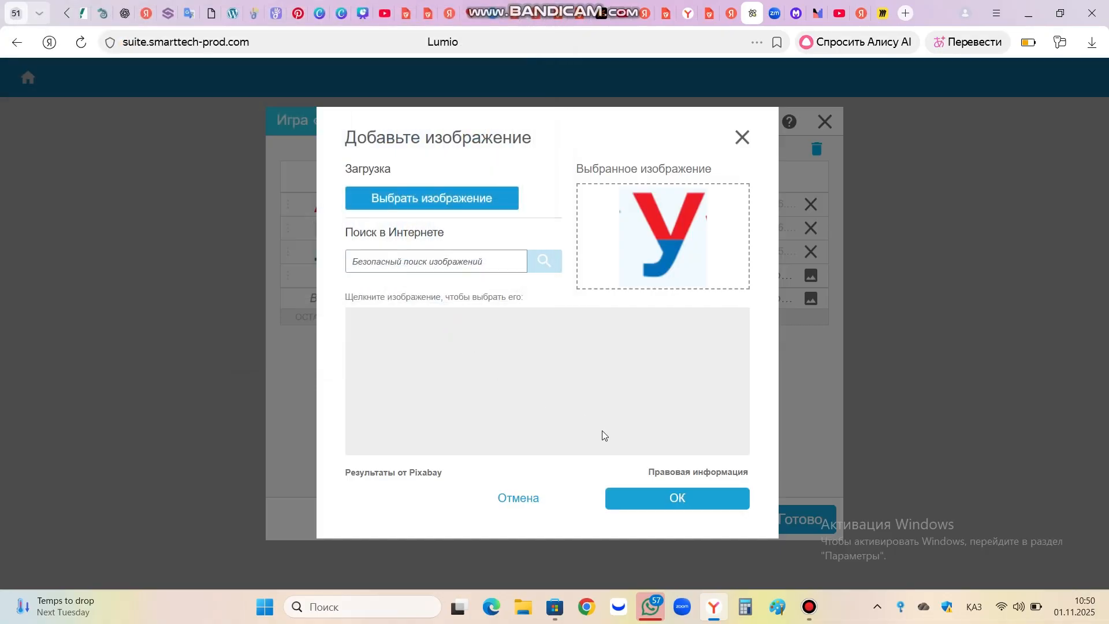
left_click(653, 499)
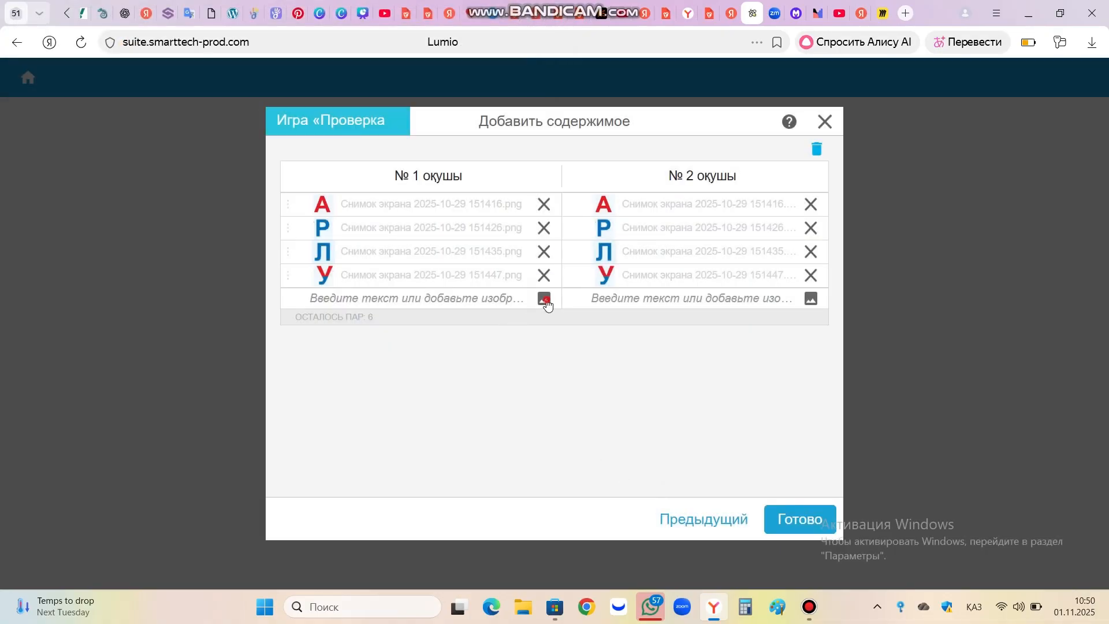
left_click(544, 298)
left_click(456, 198)
scroll(418, 185, "down", 5)
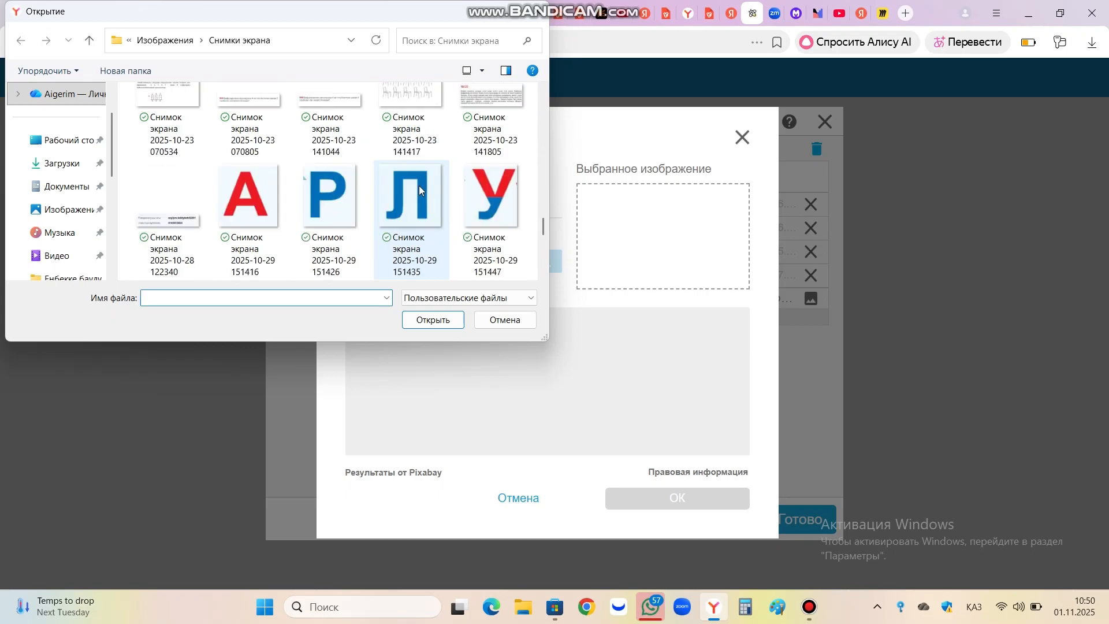
left_click(327, 199)
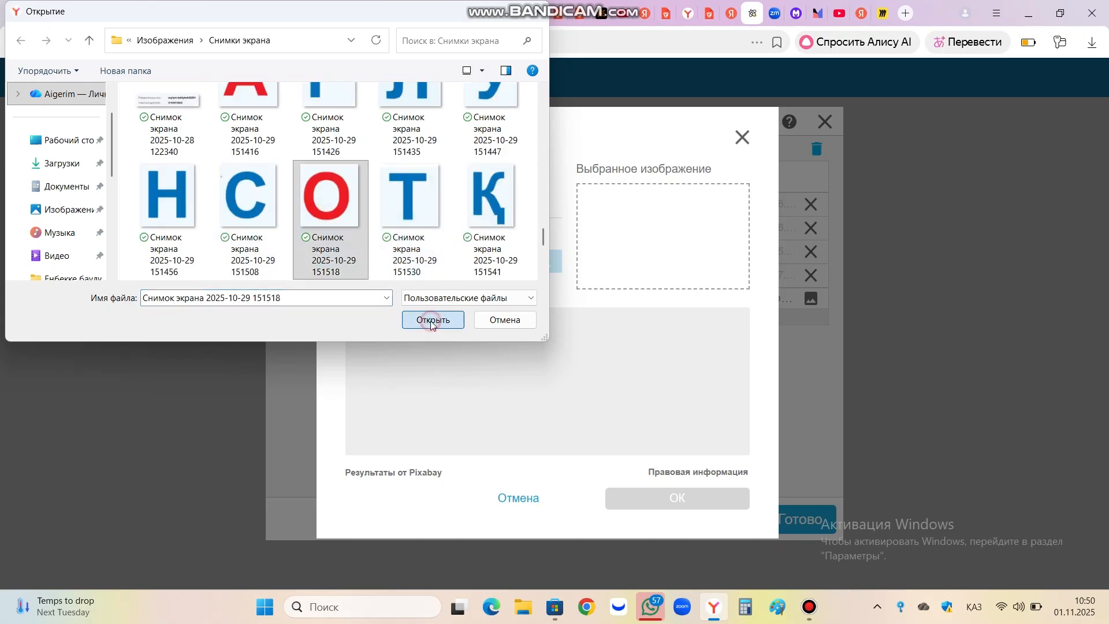
left_click(433, 320)
left_click(648, 500)
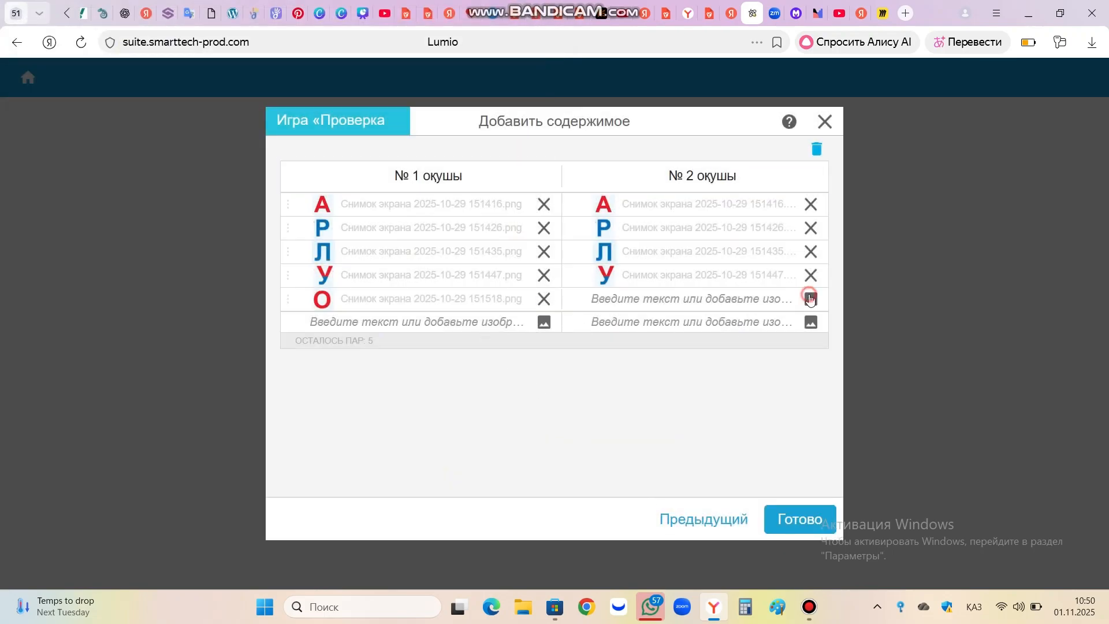
left_click(811, 299)
left_click(451, 198)
scroll(407, 240, "down", 6)
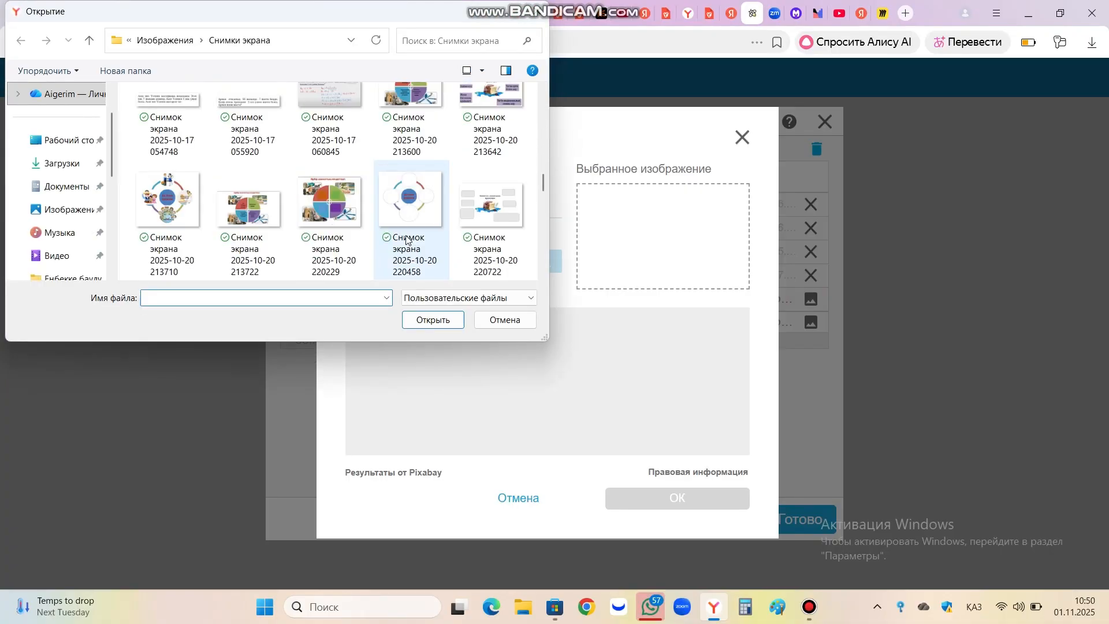
left_click(327, 199)
left_click(430, 319)
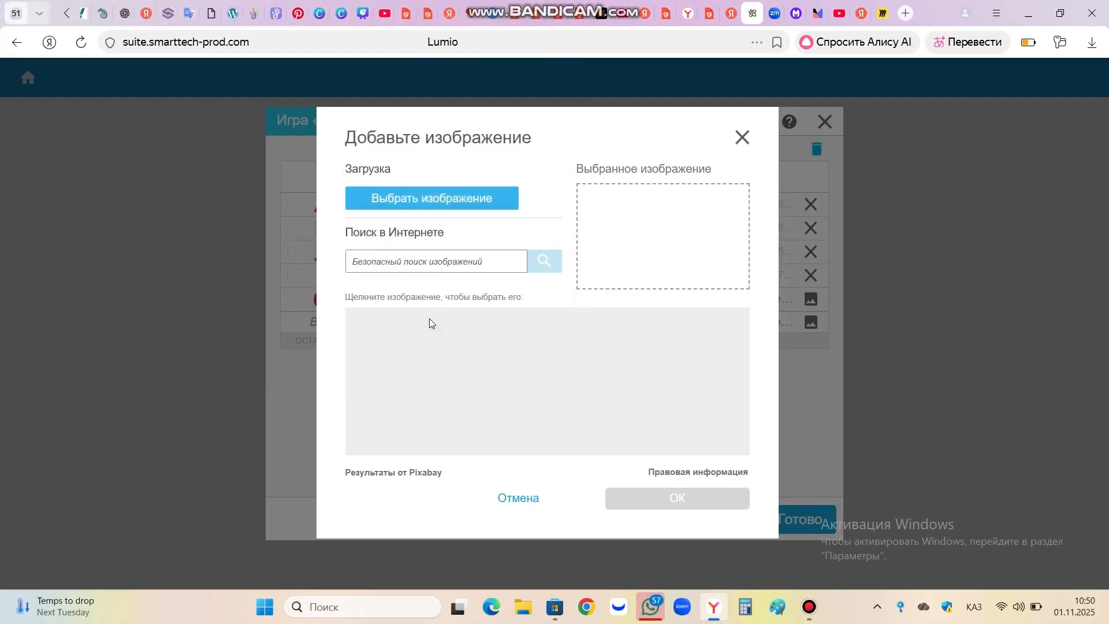
left_click(667, 499)
left_click(543, 322)
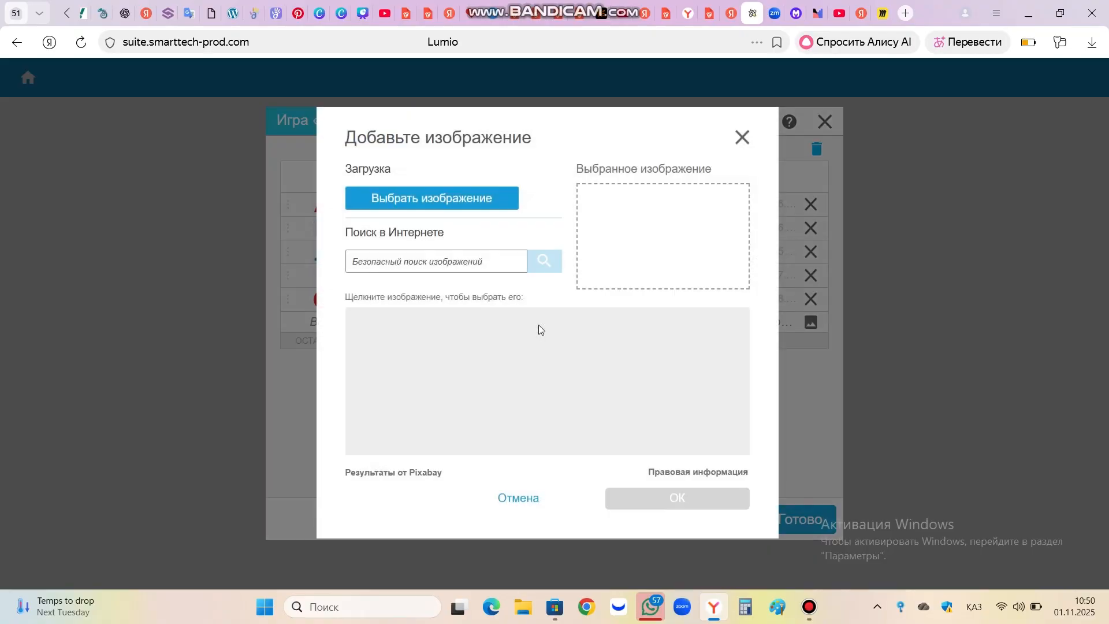
left_click(460, 199)
scroll(404, 205, "down", 10)
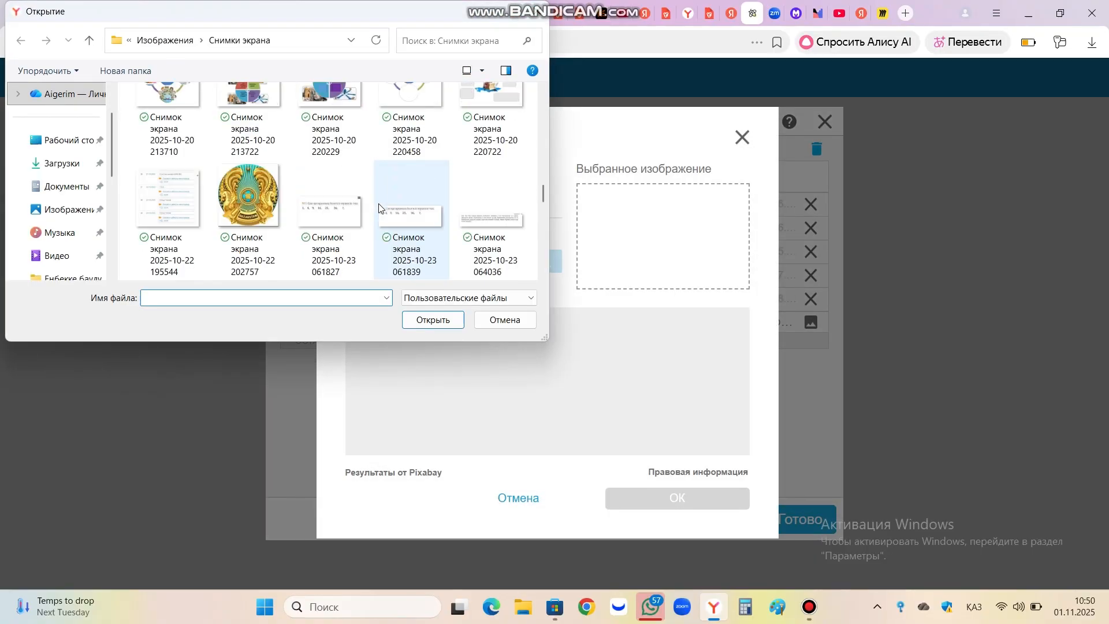
scroll(323, 208, "up", 1)
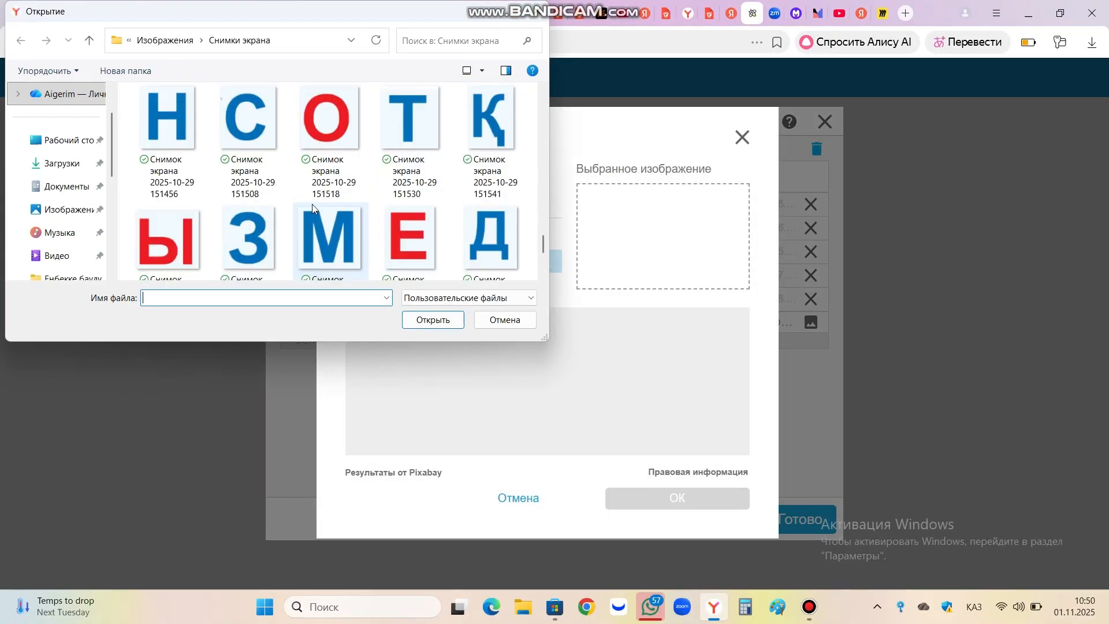
left_click(266, 264)
left_click(433, 319)
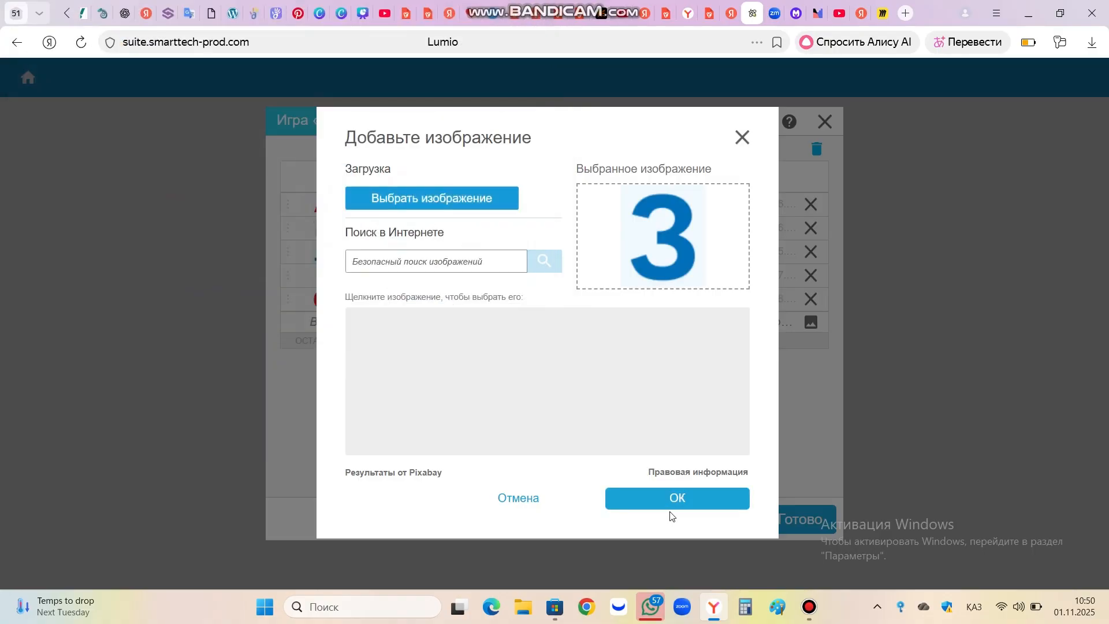
left_click(667, 499)
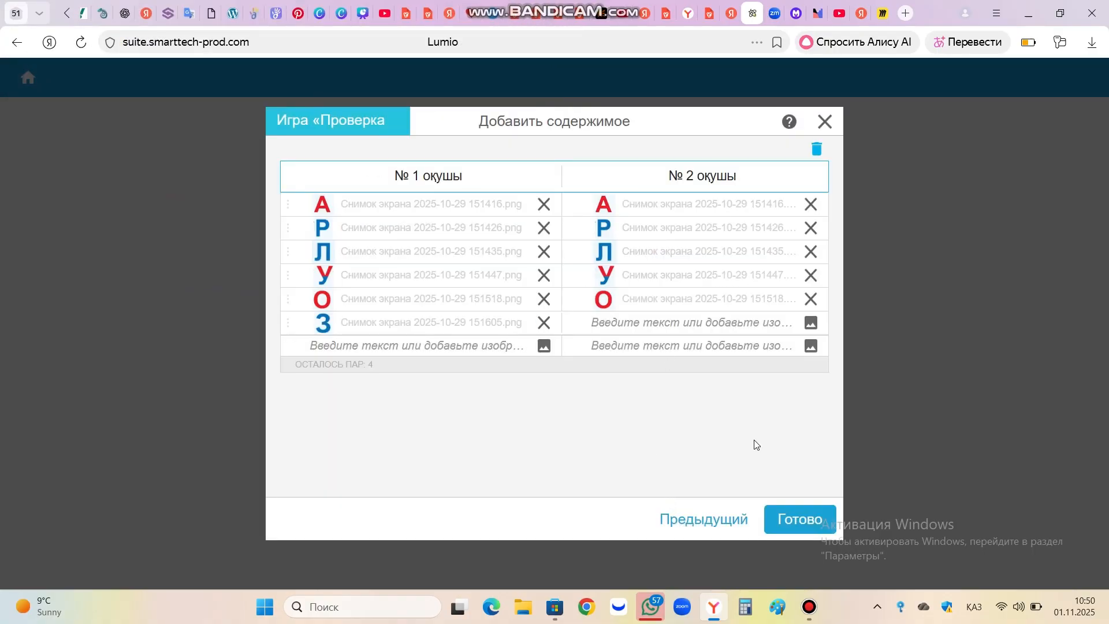
left_click(811, 322)
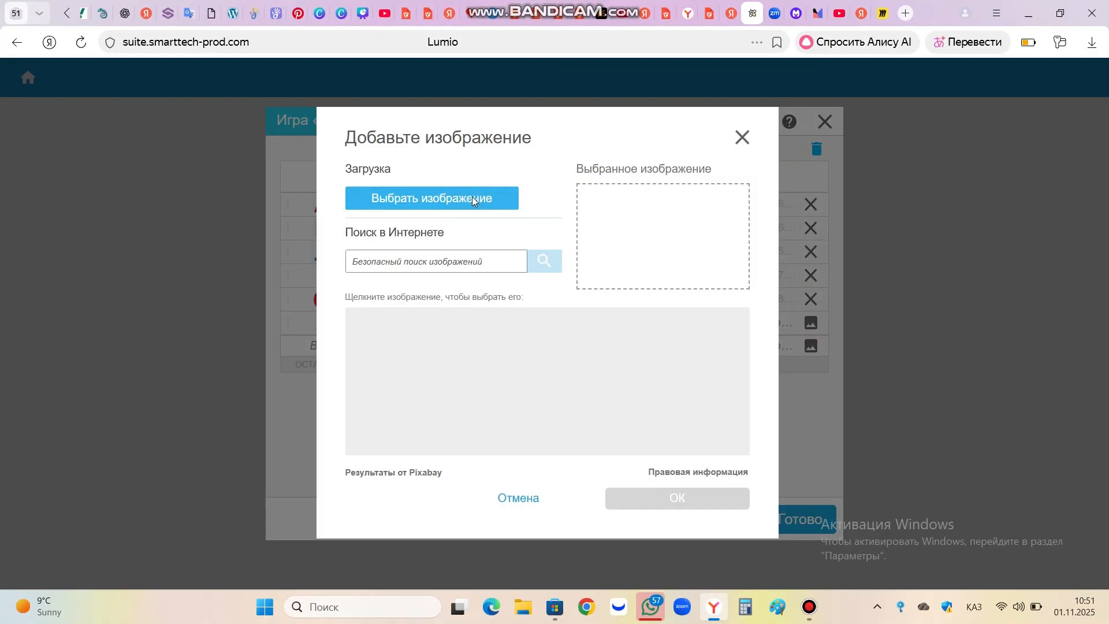
left_click(473, 199)
scroll(355, 165, "down", 10)
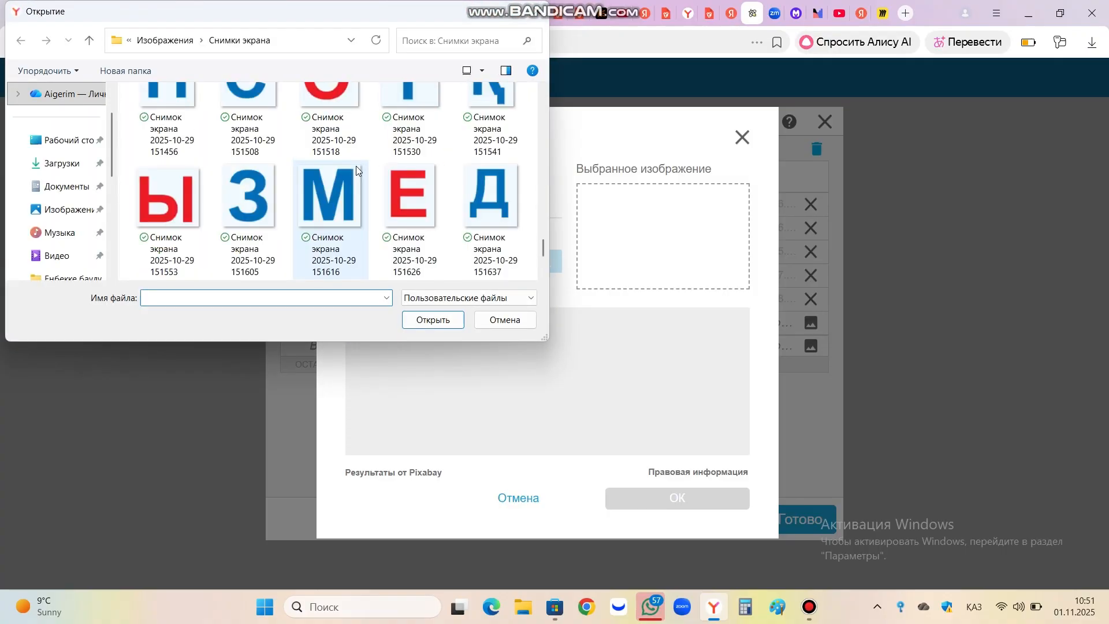
left_click(249, 196)
left_click(432, 319)
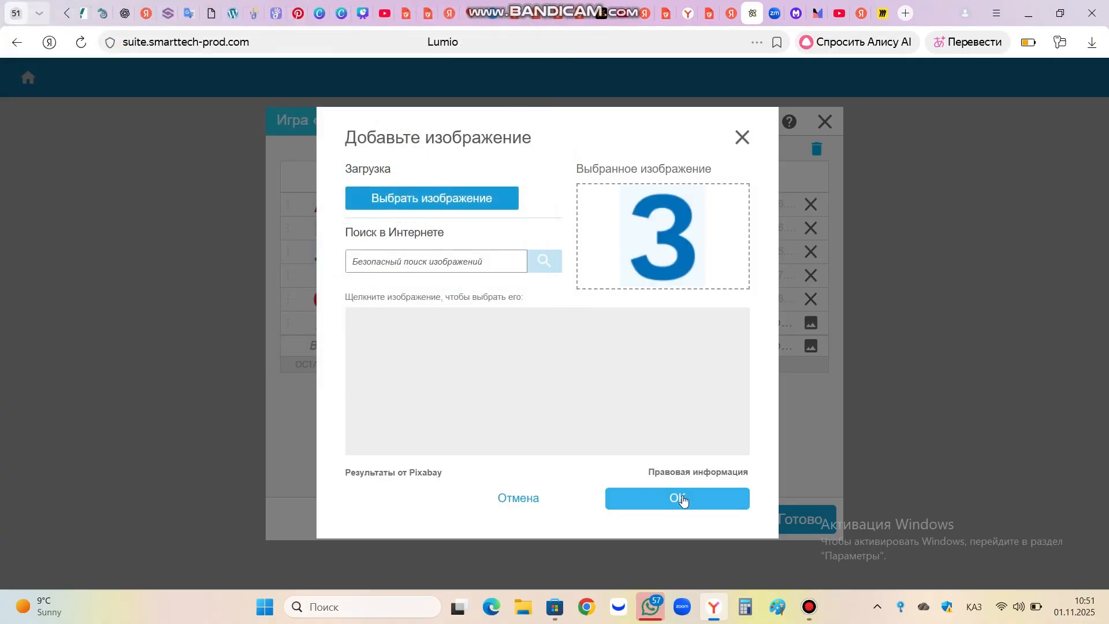
left_click(682, 500)
left_click(545, 347)
left_click(462, 201)
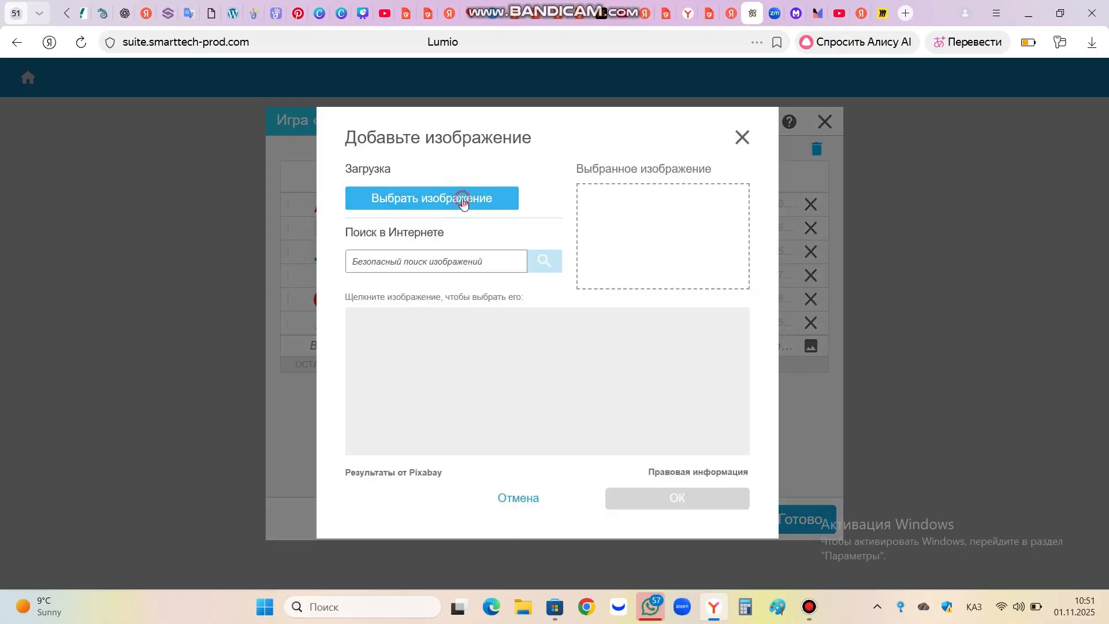
scroll(386, 240, "down", 5)
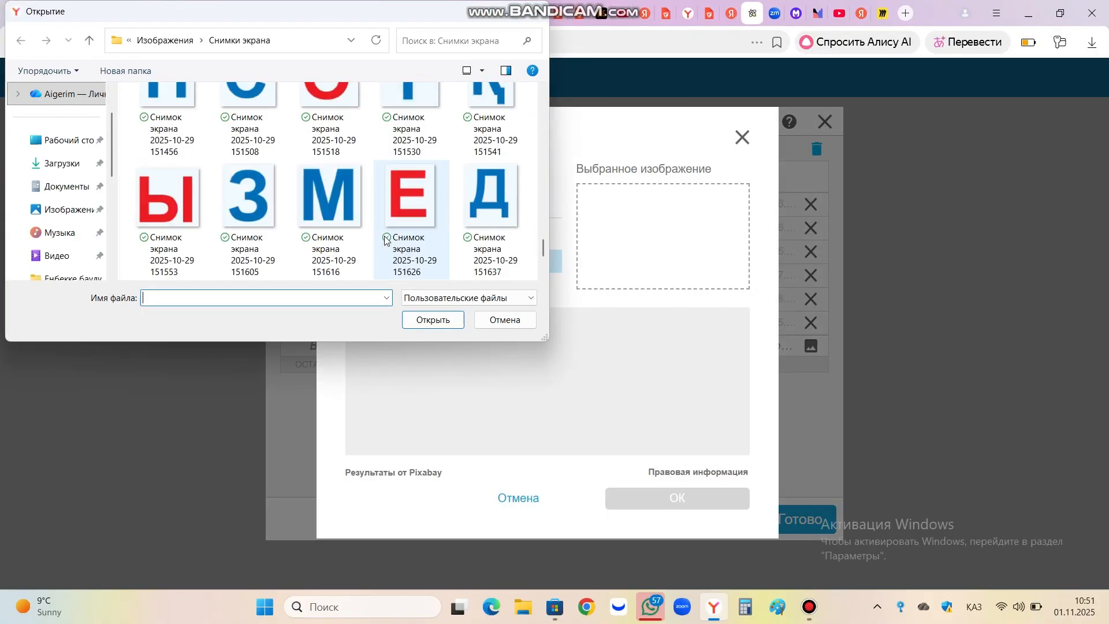
left_click(328, 203)
left_click(435, 321)
left_click(663, 498)
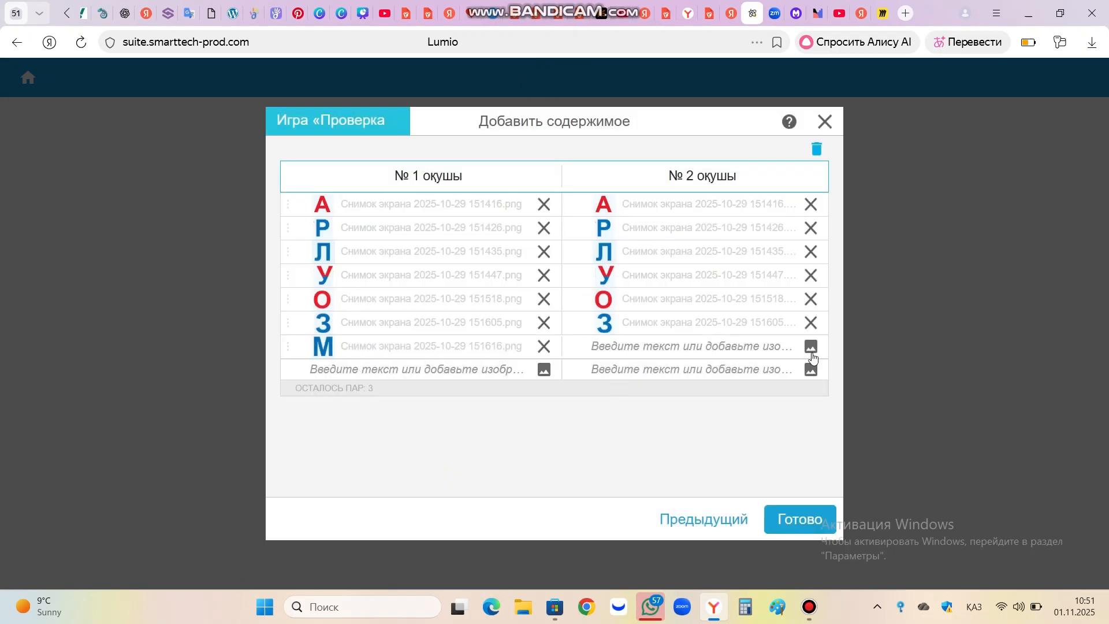
left_click(811, 348)
left_click(488, 208)
scroll(428, 244, "down", 5)
scroll(428, 244, "down", 5)
left_click(339, 105)
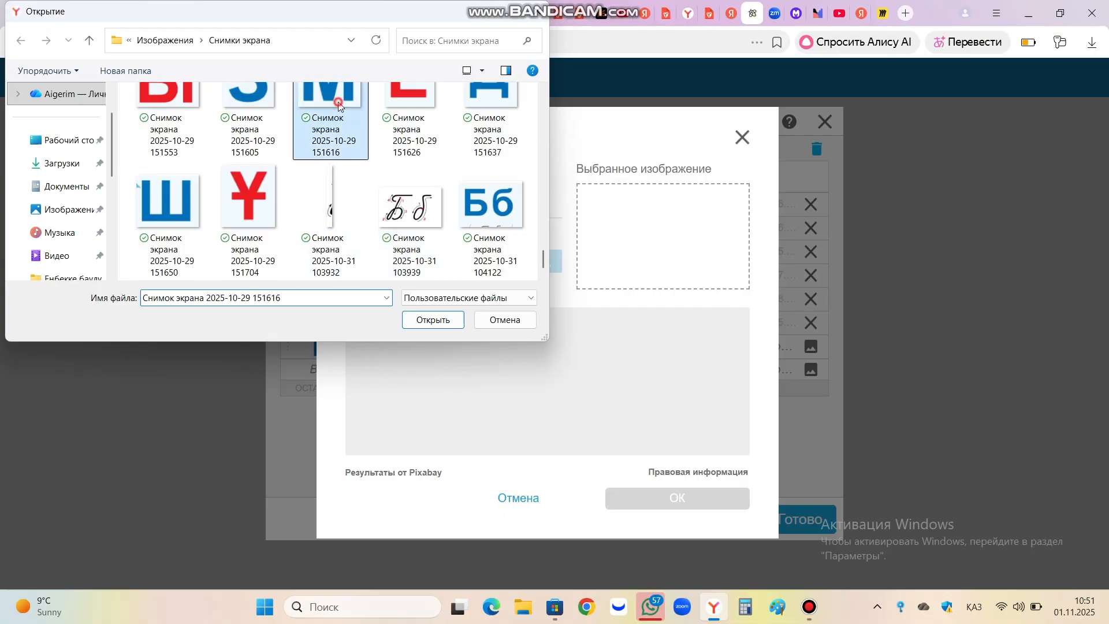
left_click(434, 319)
left_click(663, 498)
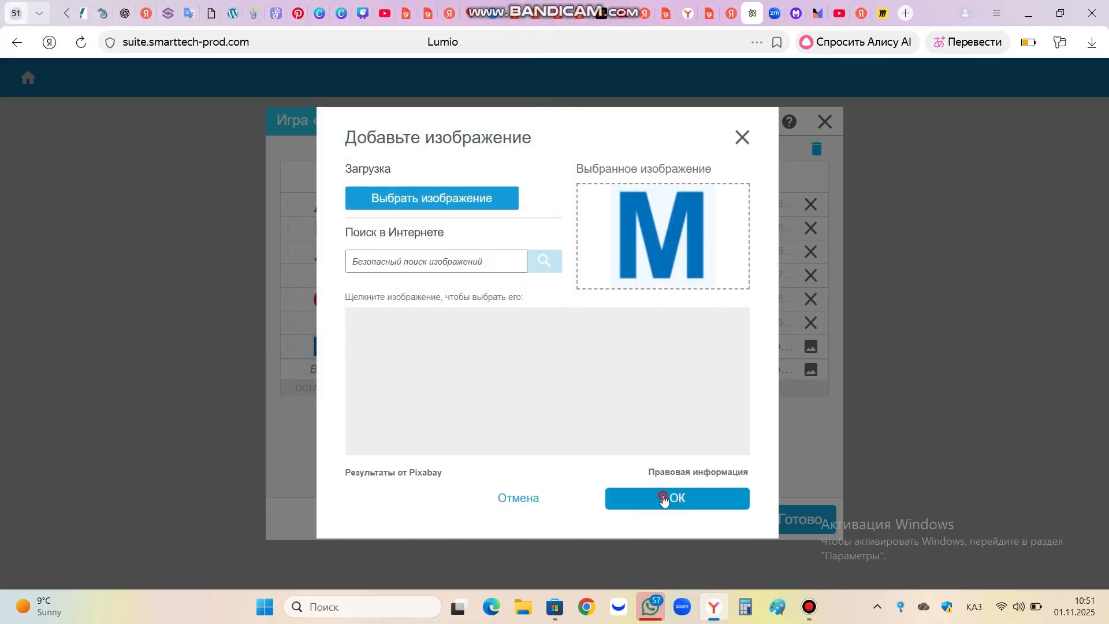
left_click(543, 367)
left_click(454, 199)
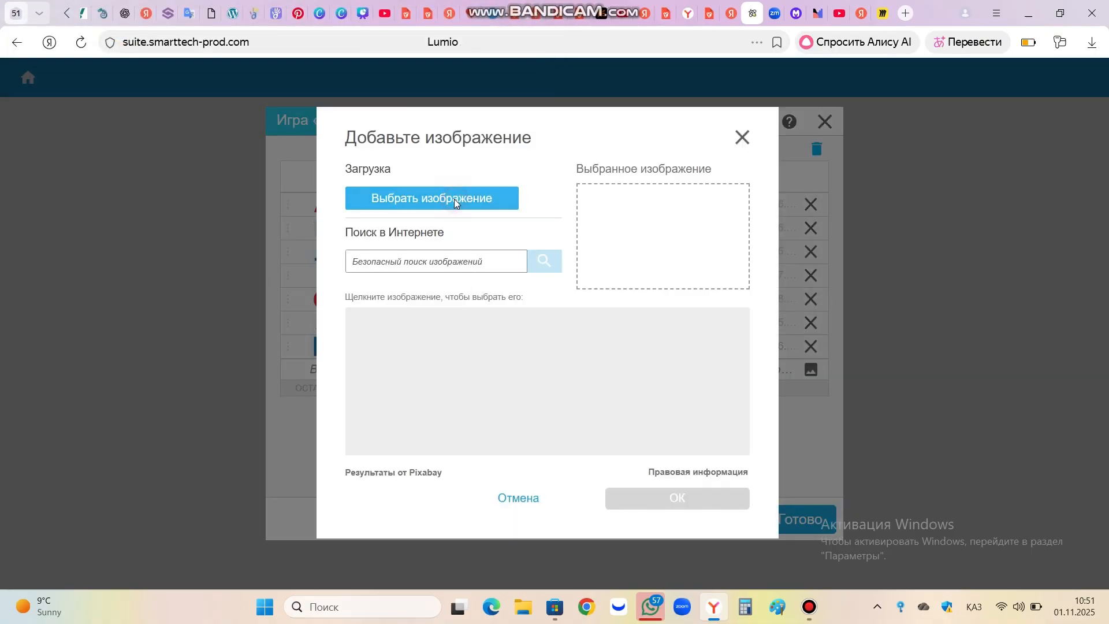
scroll(367, 258, "down", 10)
left_click(167, 104)
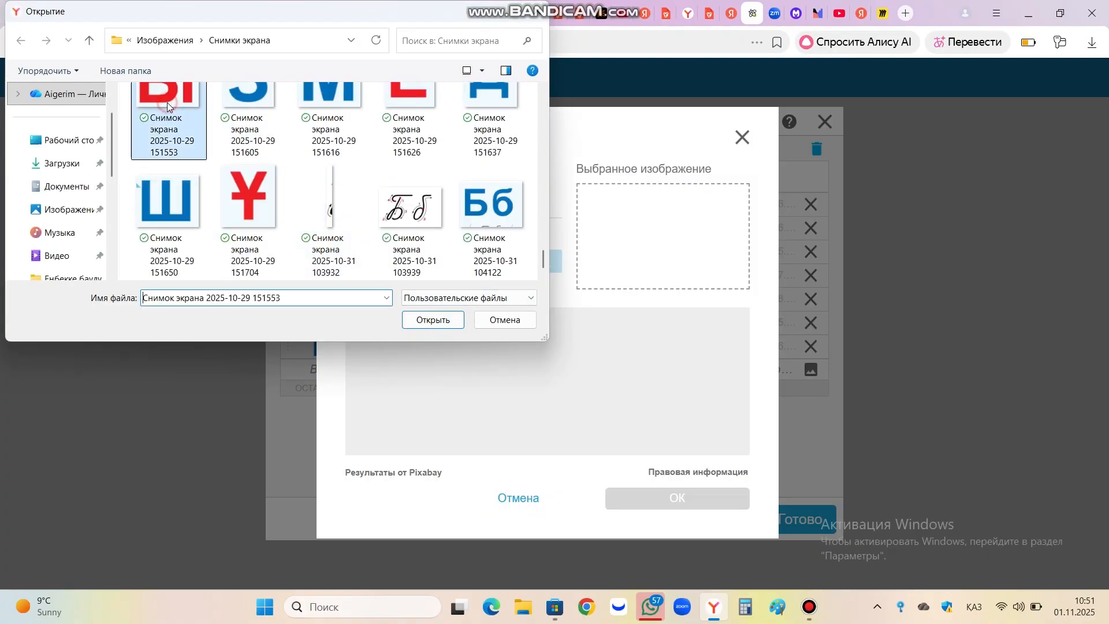
left_click(433, 320)
left_click(655, 497)
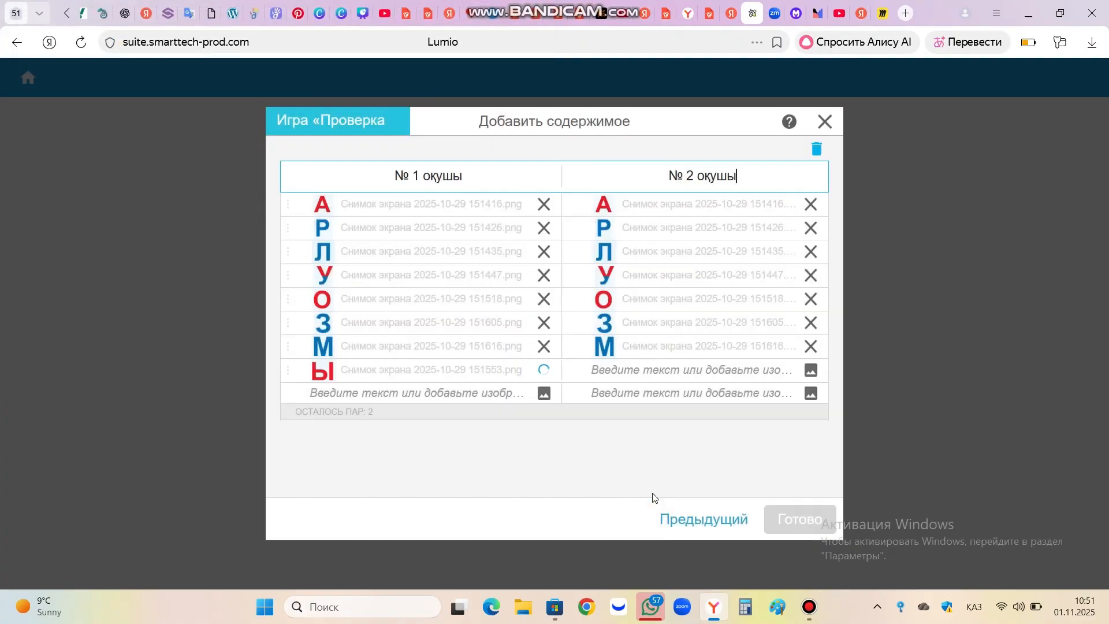
left_click(811, 370)
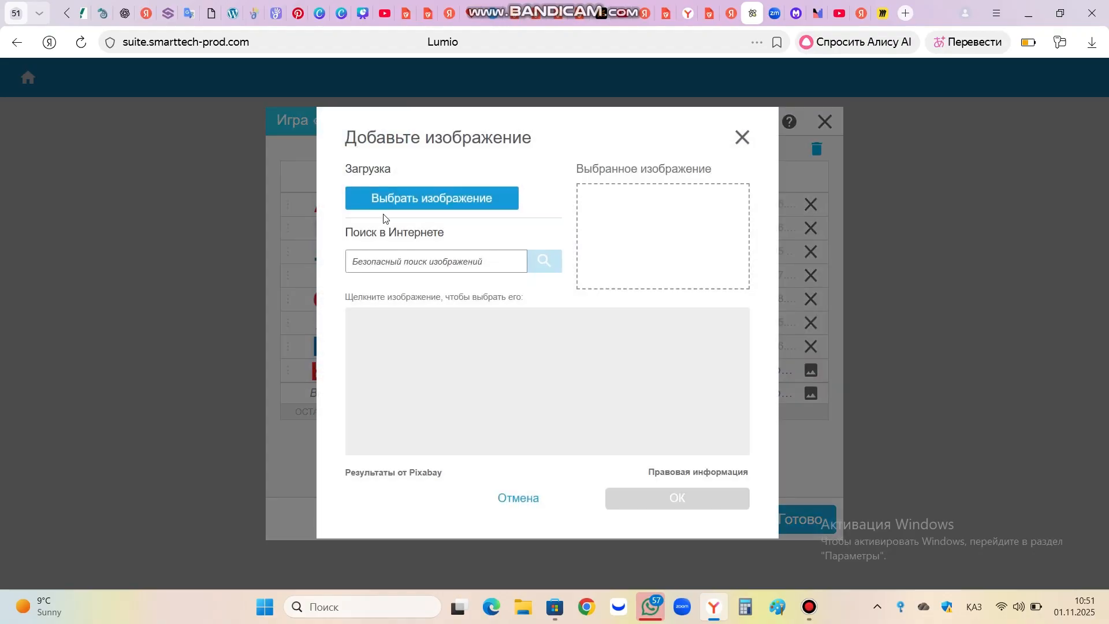
left_click(404, 198)
scroll(283, 244, "down", 5)
scroll(283, 244, "down", 5)
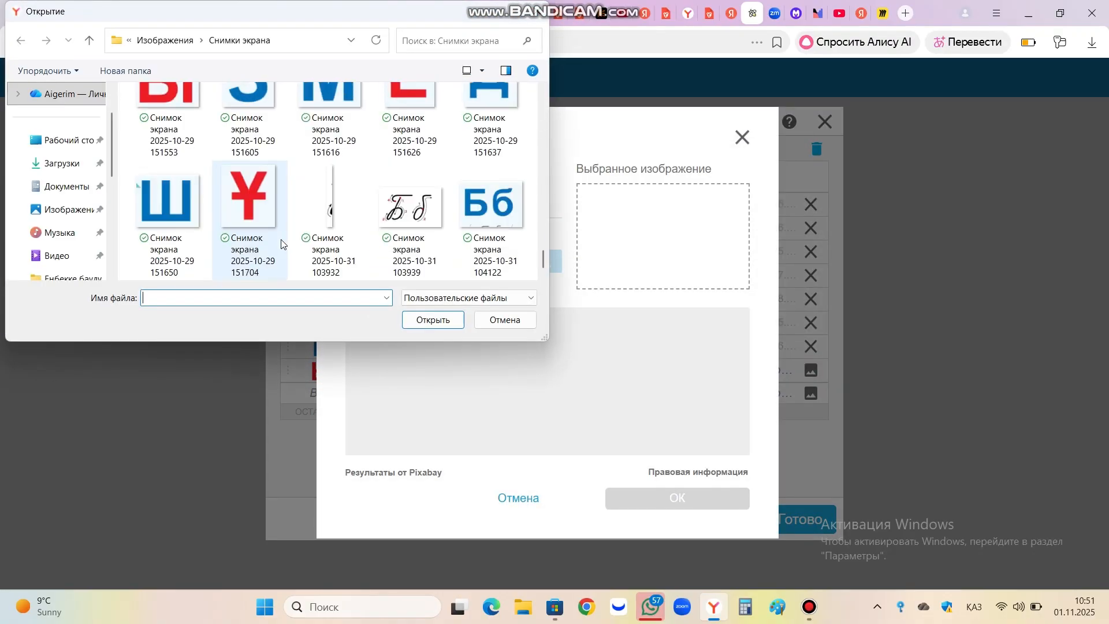
scroll(281, 243, "up", 1)
left_click(168, 127)
left_click(445, 322)
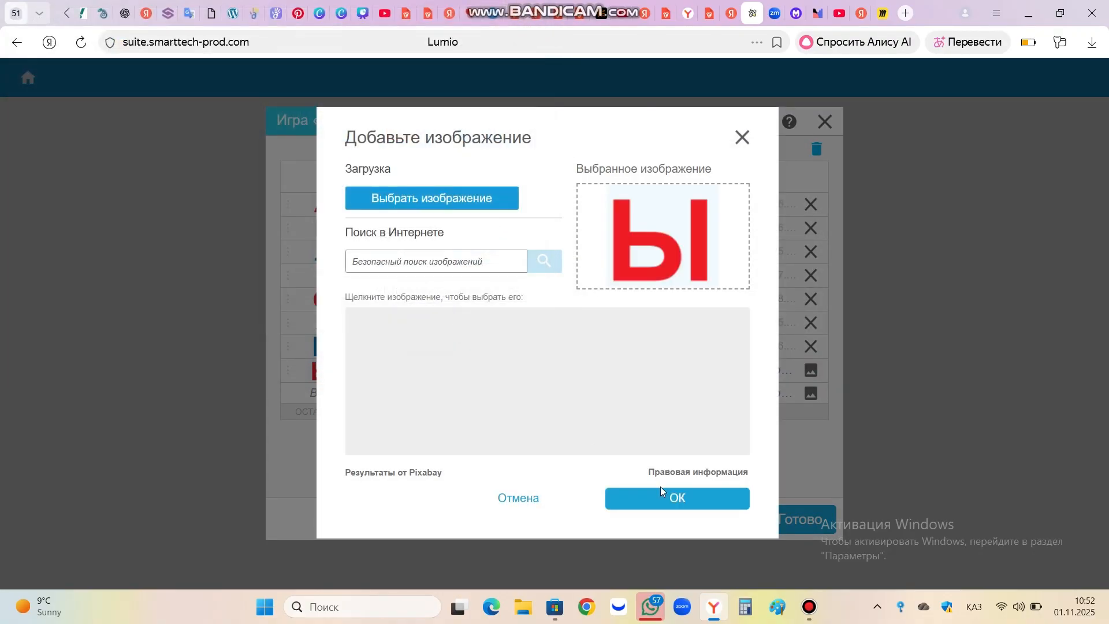
left_click(672, 498)
left_click(544, 393)
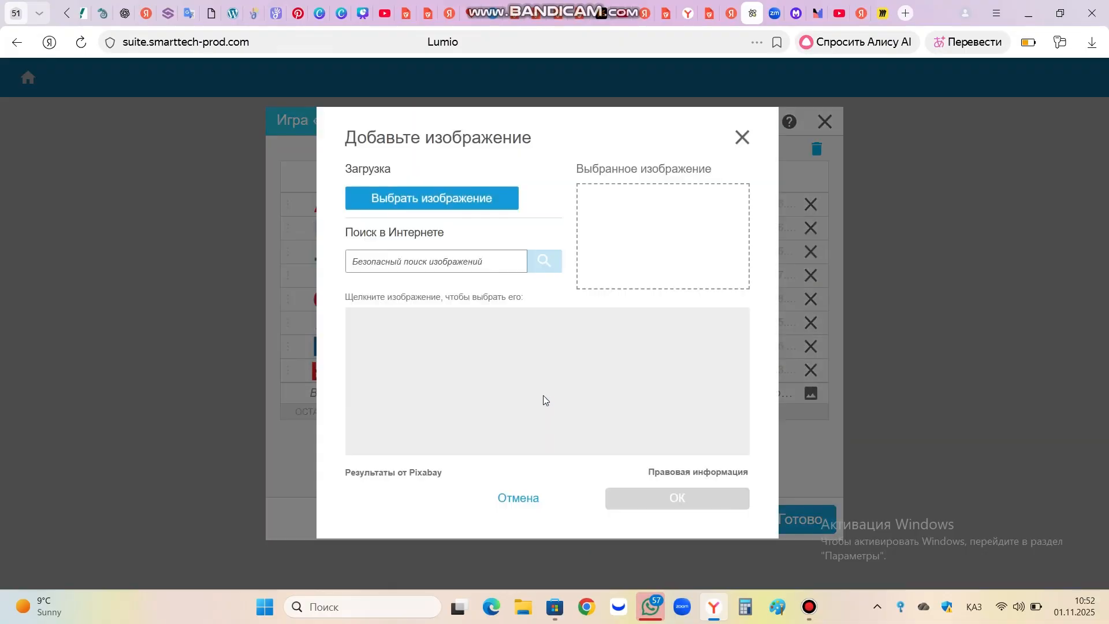
left_click(483, 198)
scroll(483, 218, "down", 10)
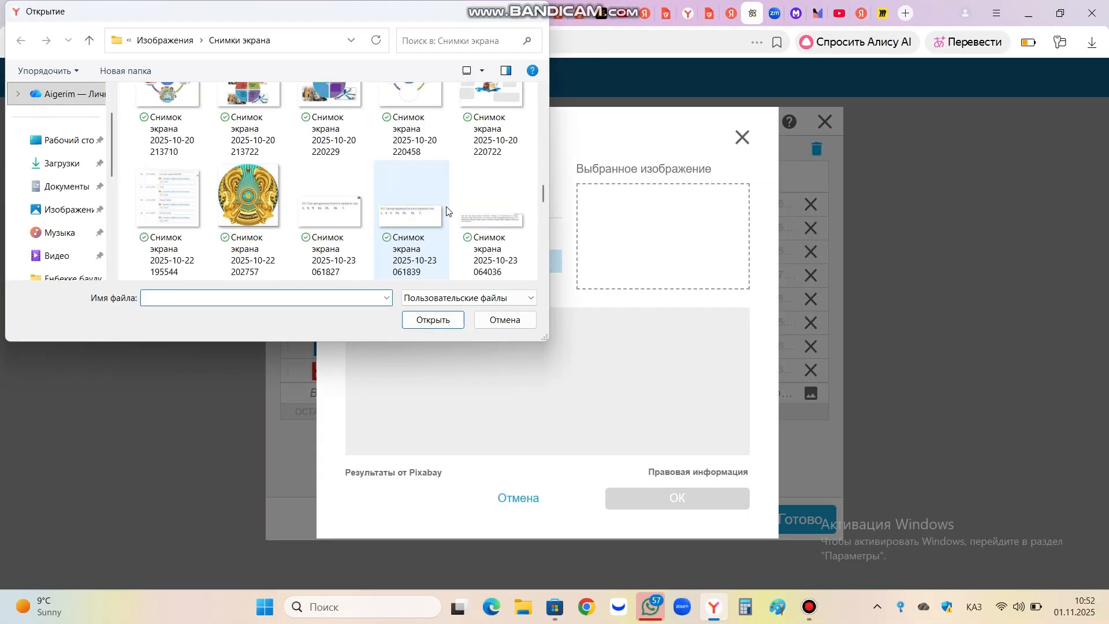
left_click(429, 106)
left_click(434, 320)
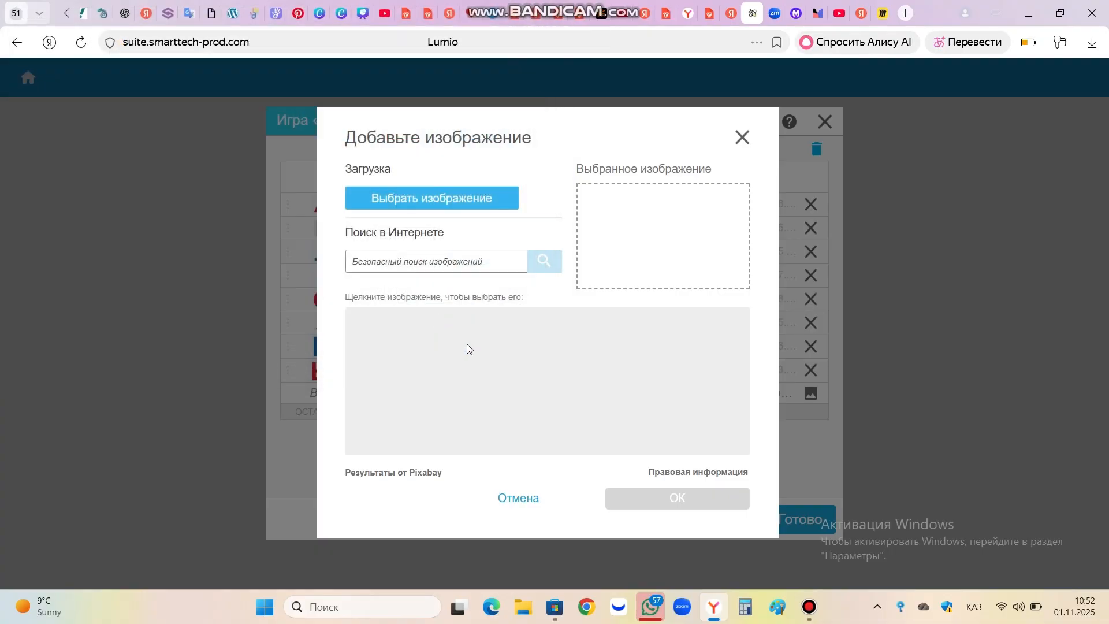
left_click(658, 498)
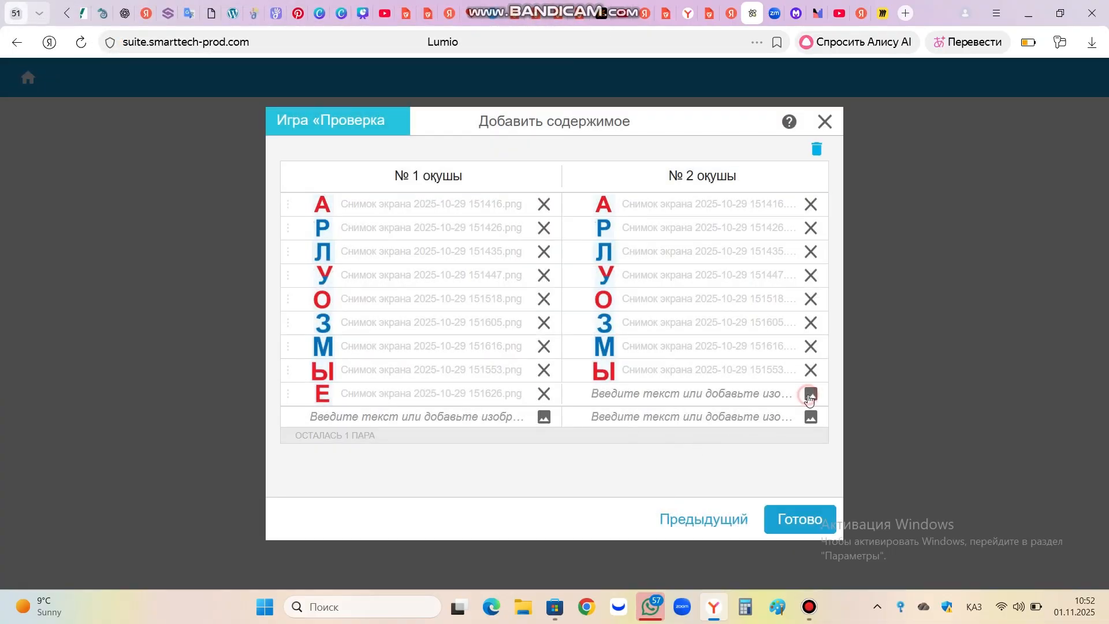
left_click(811, 393)
left_click(474, 198)
scroll(404, 234, "down", 15)
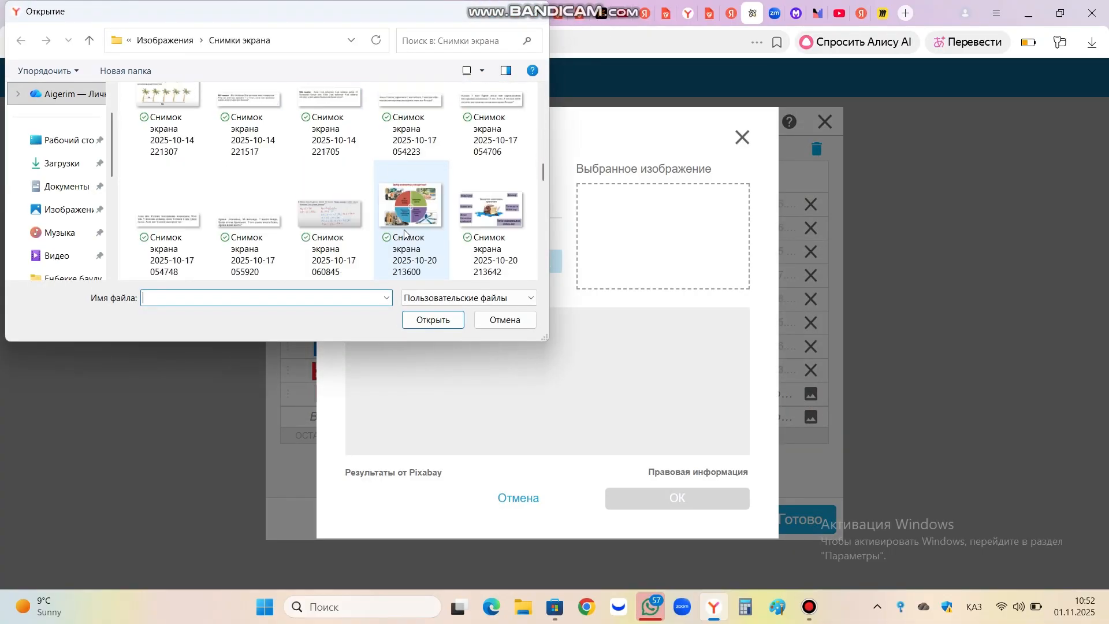
scroll(404, 234, "up", 1)
left_click(408, 116)
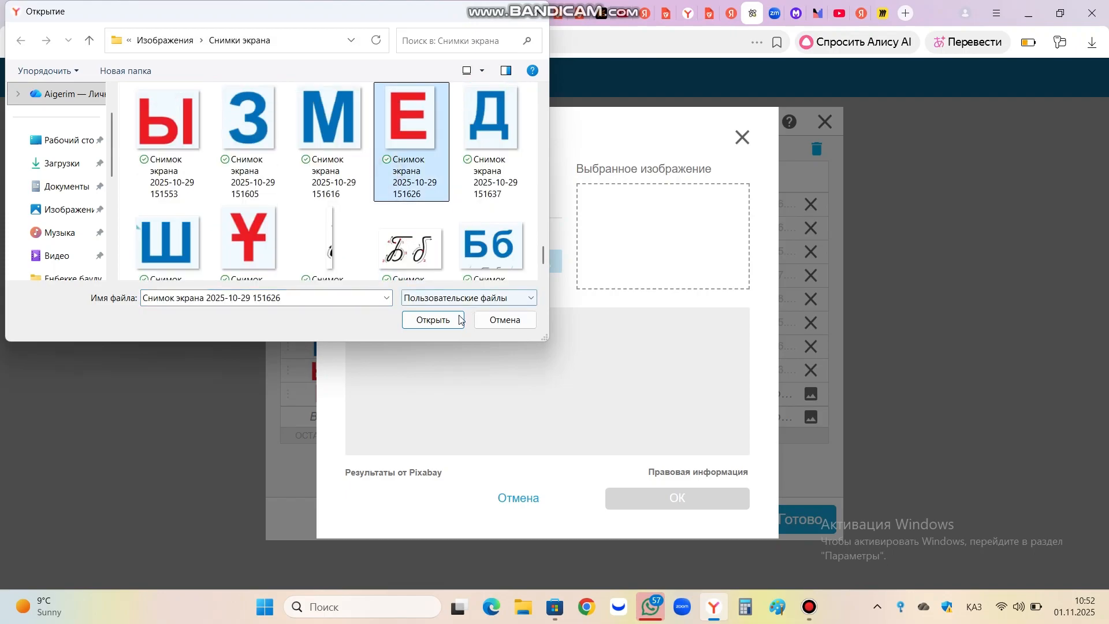
left_click(456, 320)
left_click(710, 502)
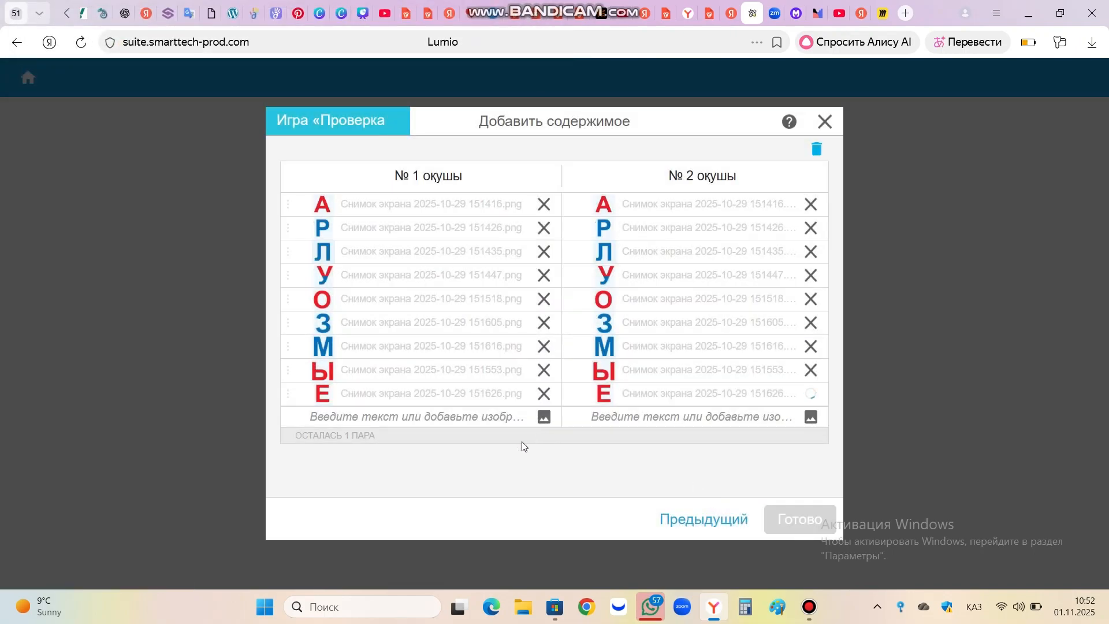
left_click(544, 416)
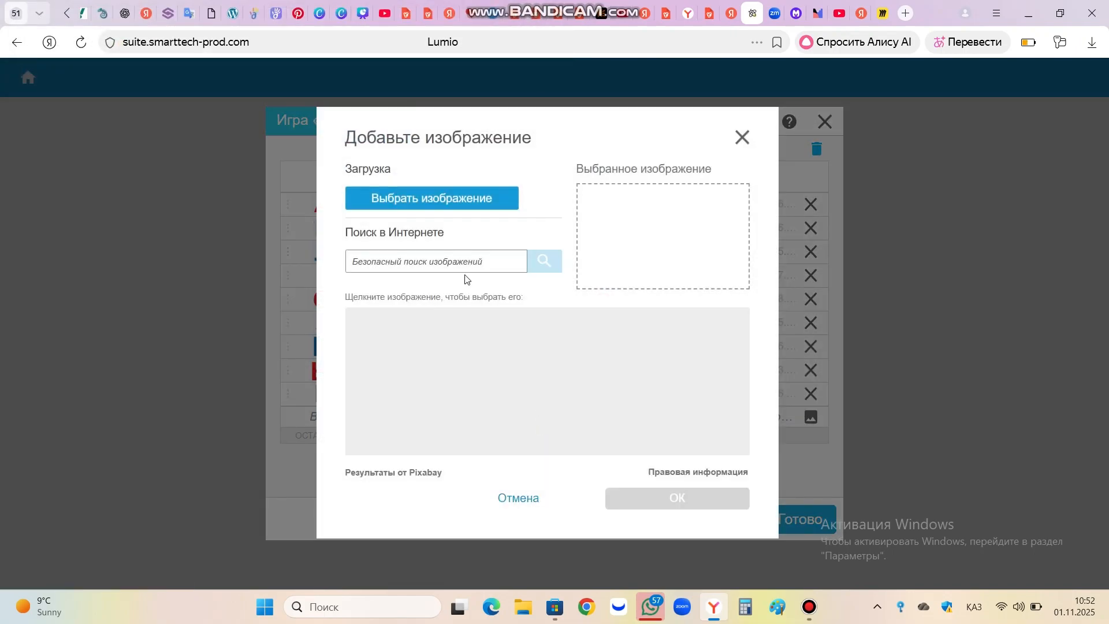
left_click(458, 194)
scroll(370, 221, "down", 5)
scroll(369, 221, "down", 5)
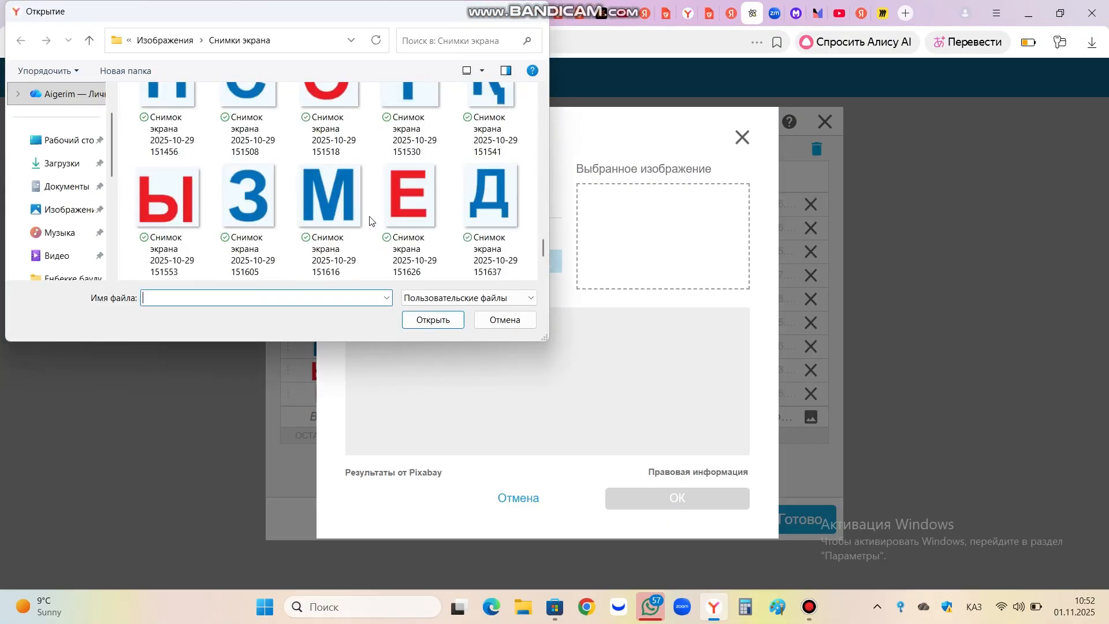
left_click(479, 219)
left_click(443, 321)
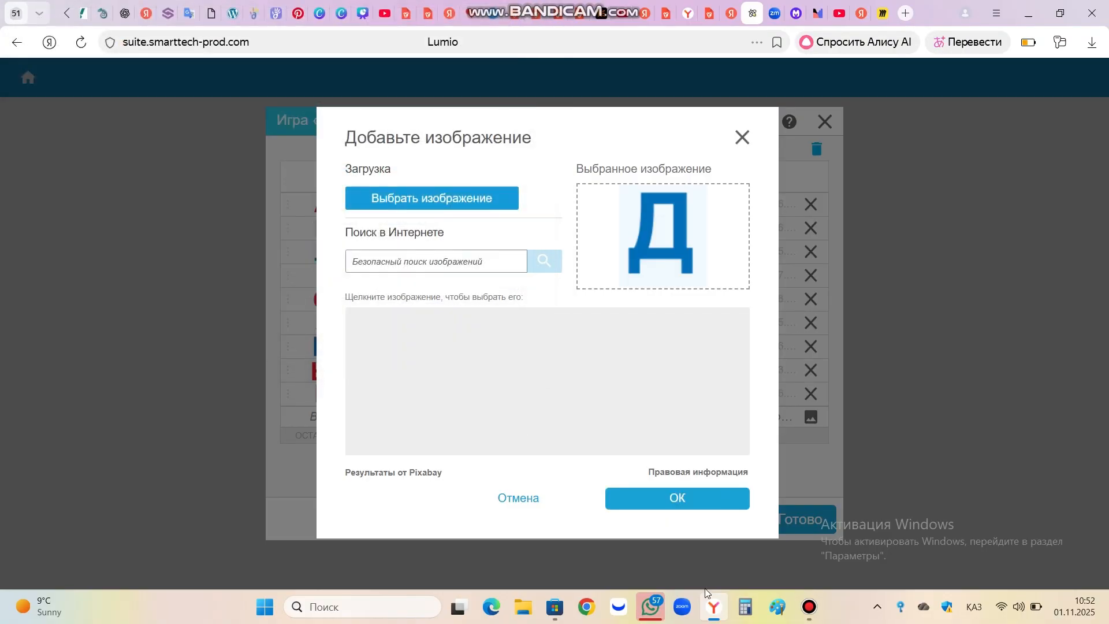
left_click(705, 501)
left_click(811, 419)
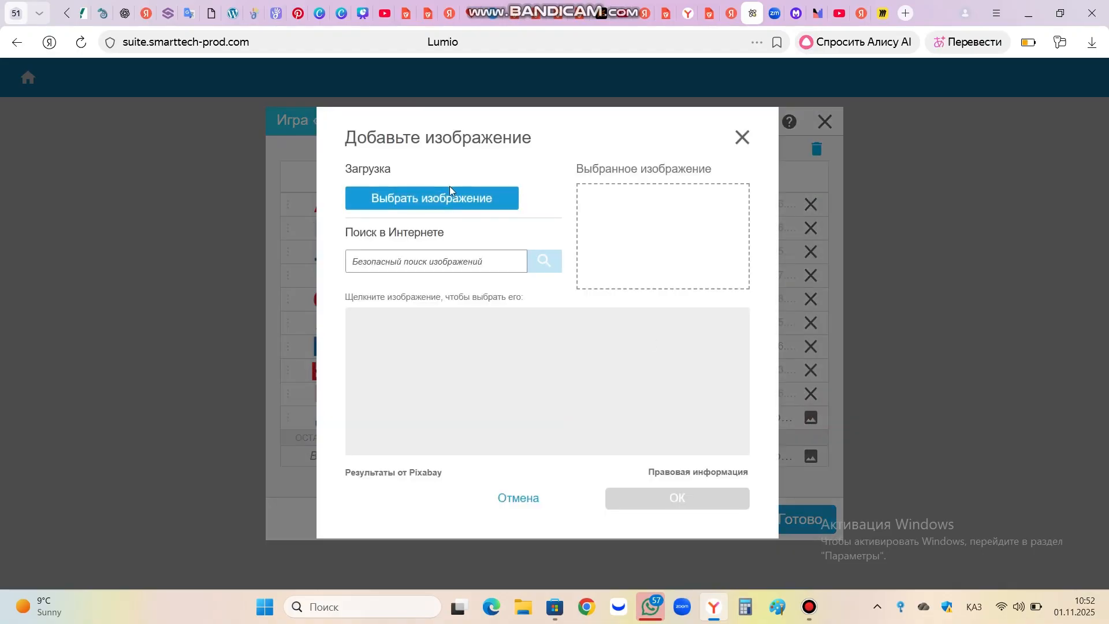
left_click(449, 193)
scroll(435, 246, "down", 5)
scroll(435, 246, "down", 5)
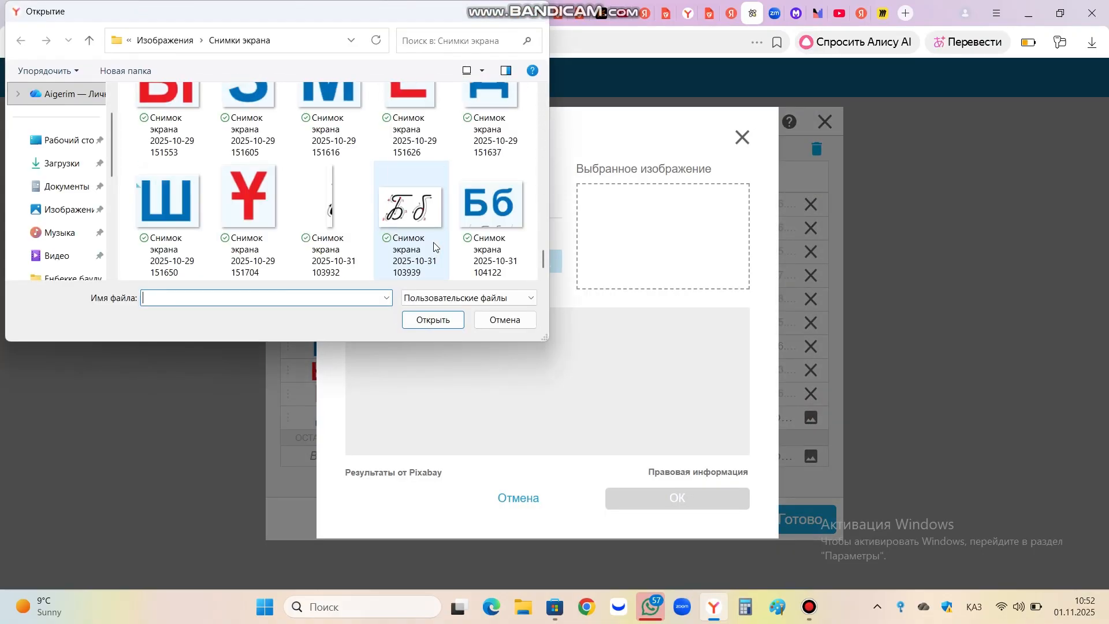
left_click(488, 133)
left_click(443, 318)
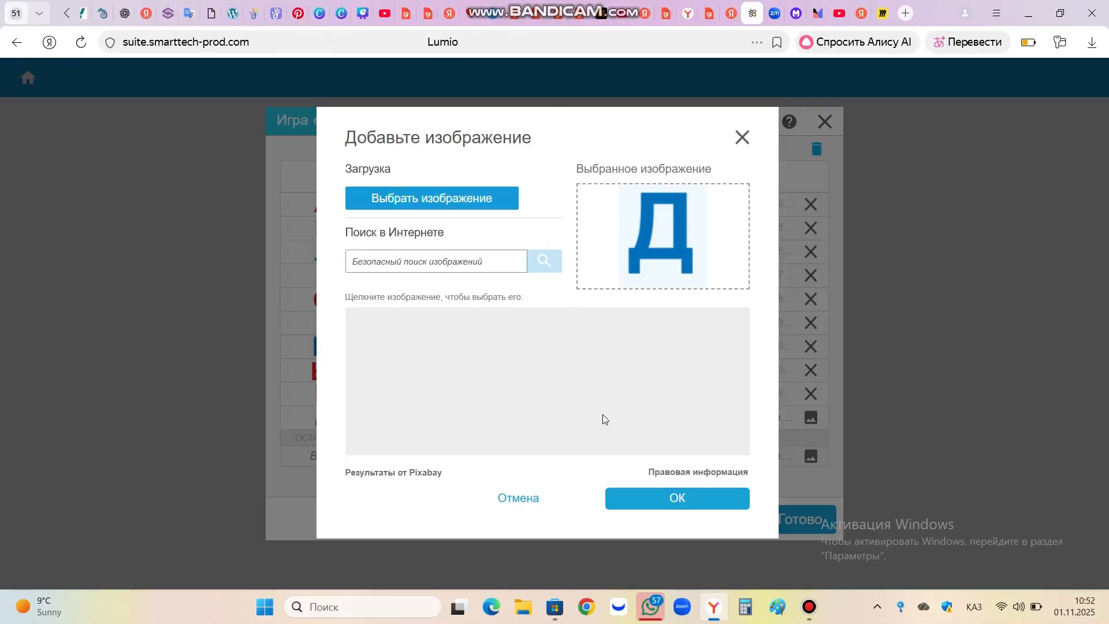
left_click(705, 499)
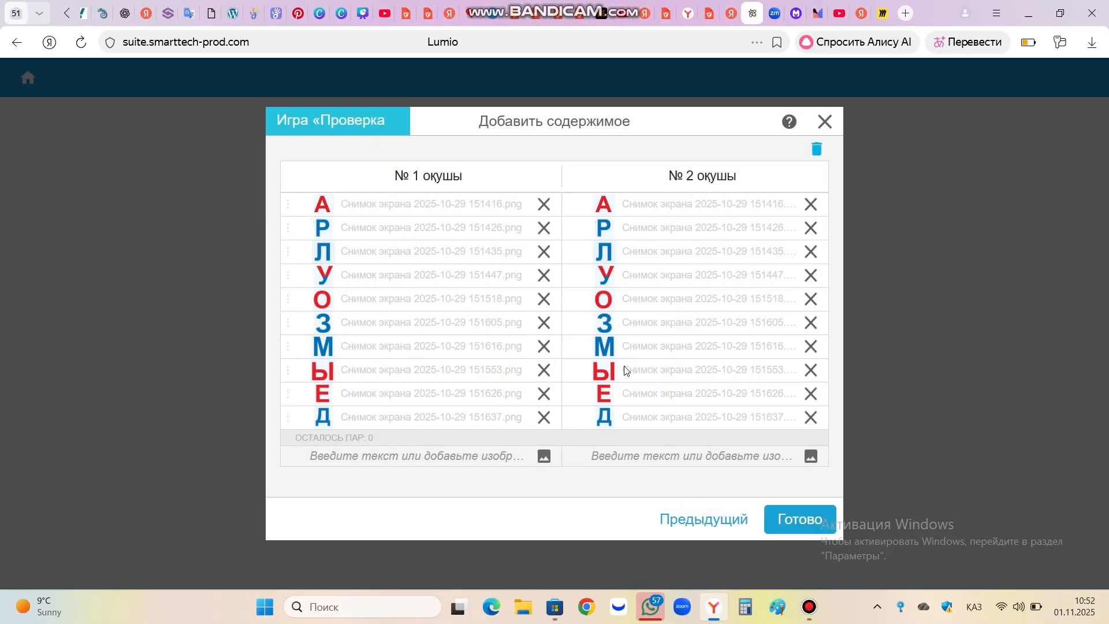
left_click(788, 521)
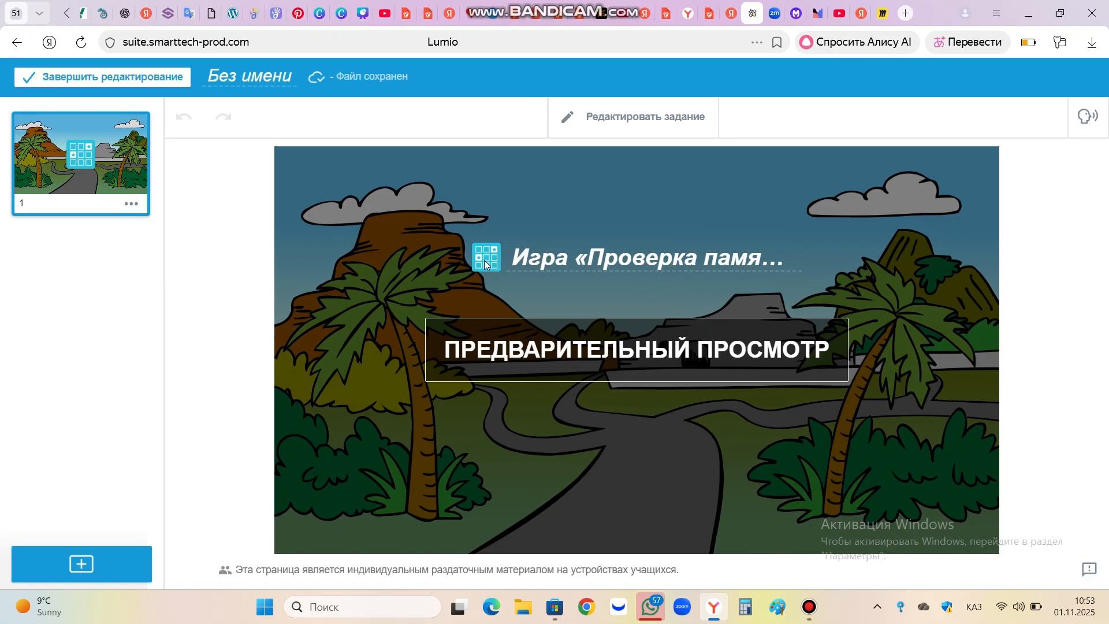
Preview the game in one-player mode and turn over cards until the two У cards are matched
left_click(601, 347)
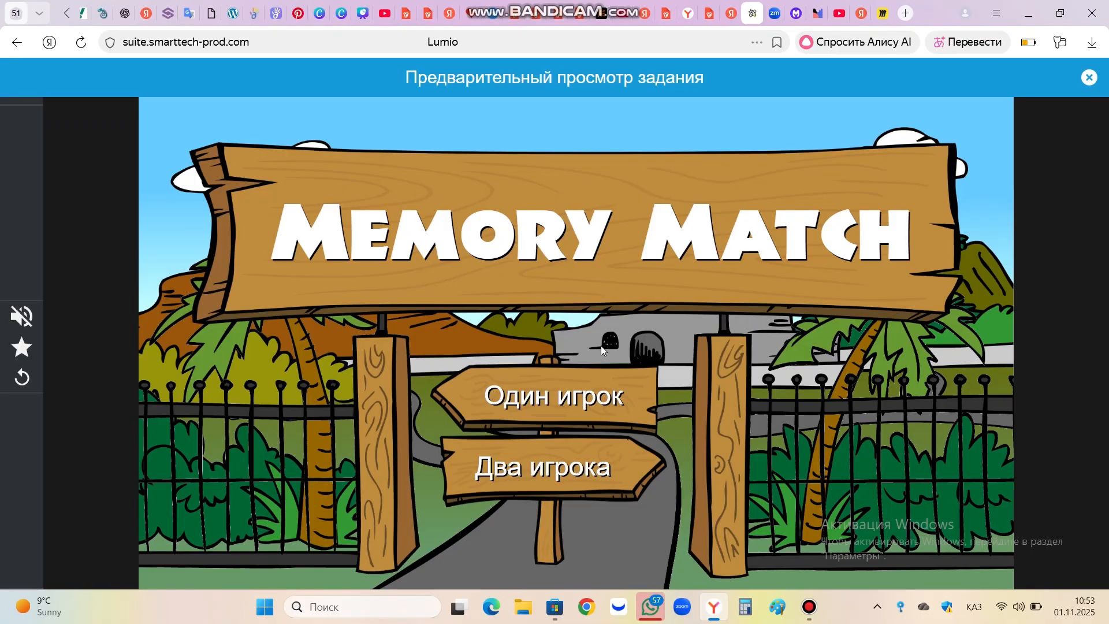
left_click(552, 397)
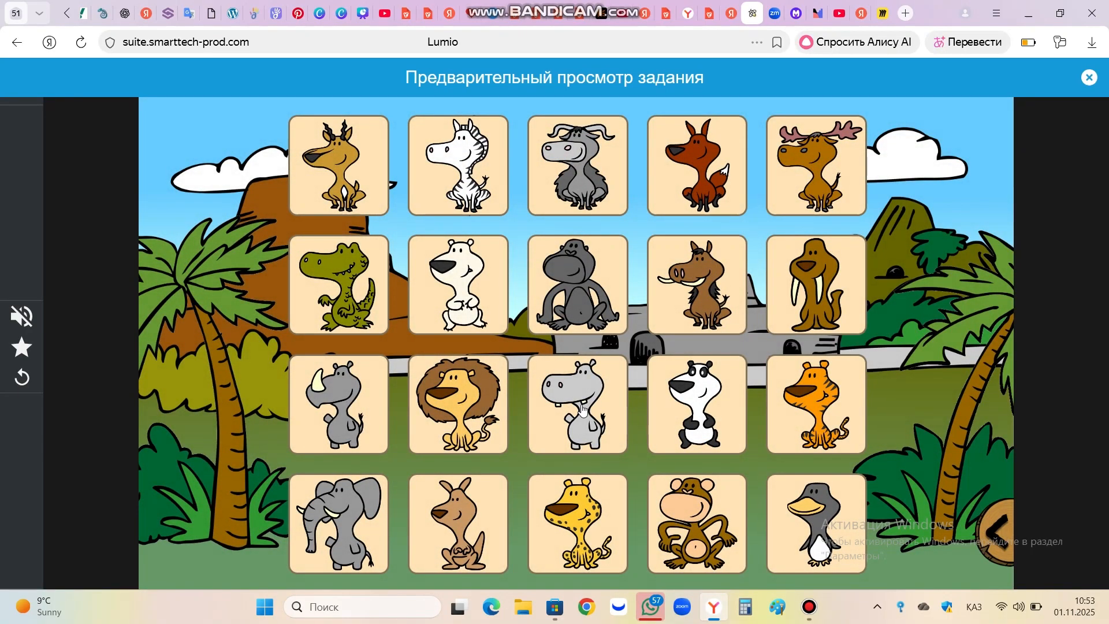
left_click(582, 409)
left_click(346, 426)
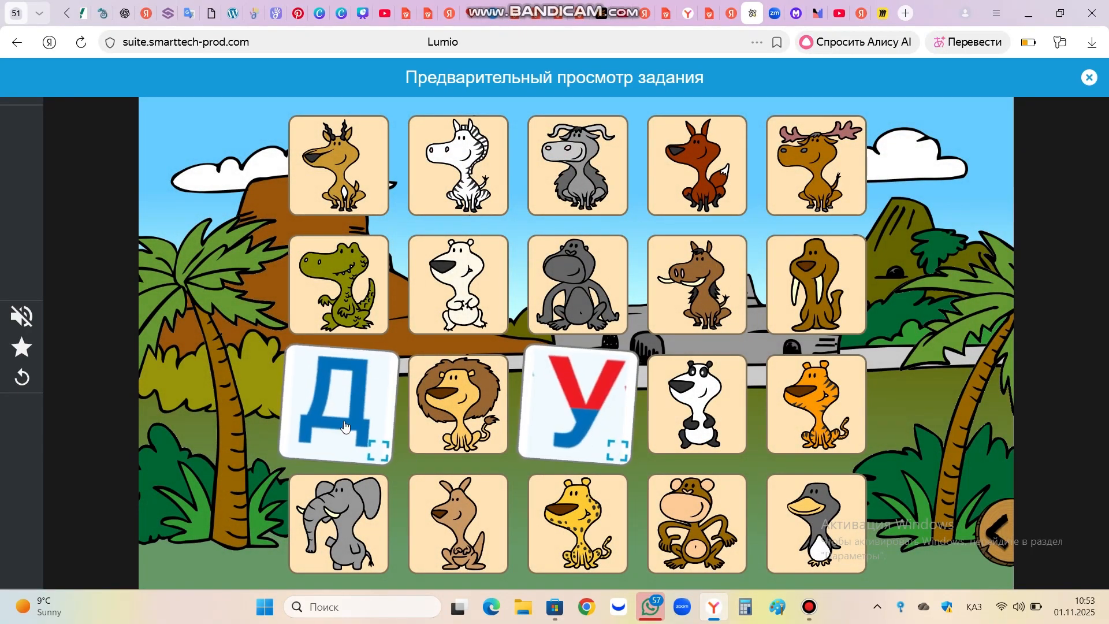
left_click(368, 312)
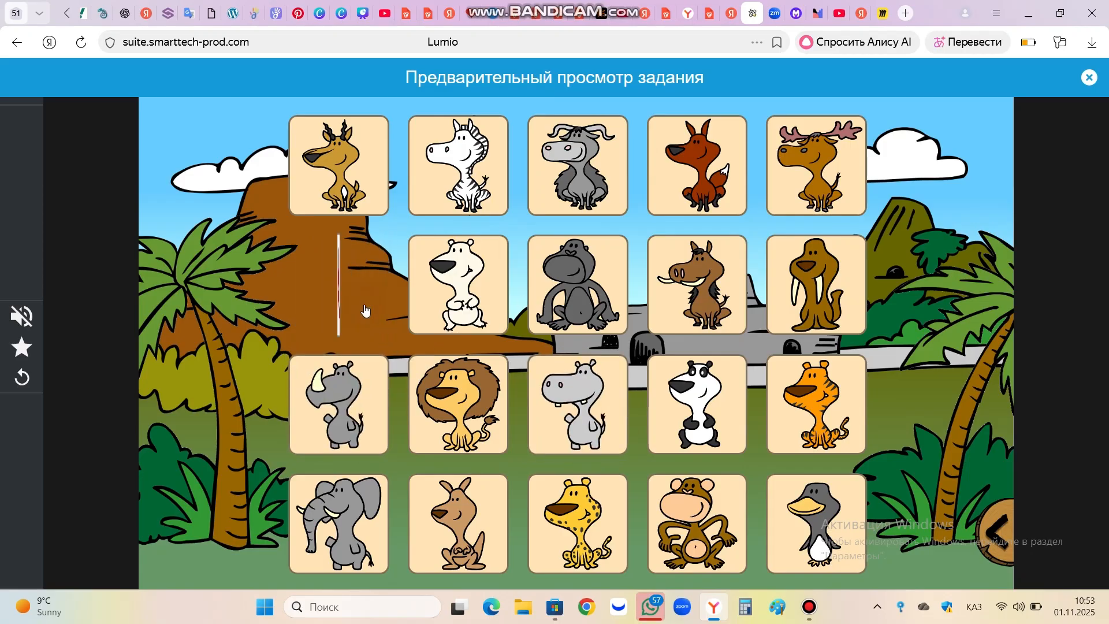
left_click(587, 301)
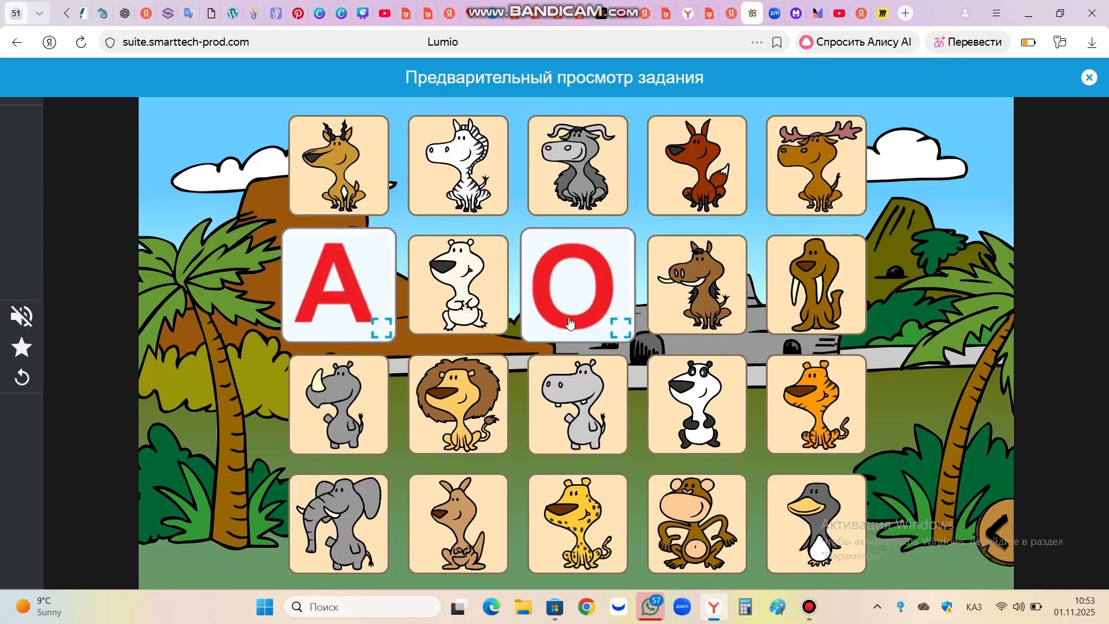
left_click(473, 427)
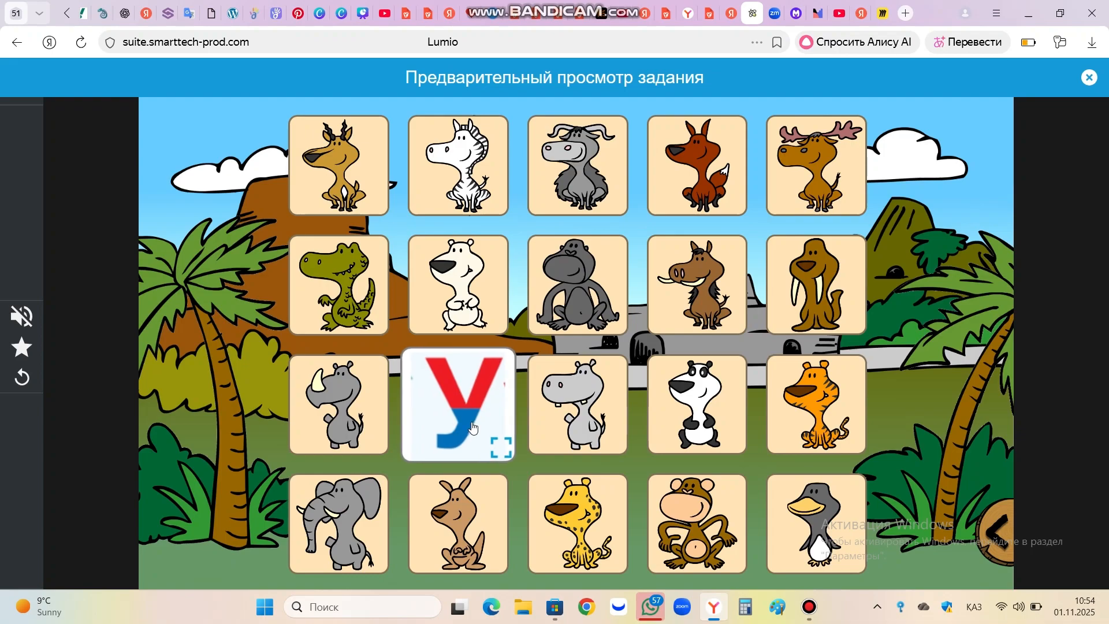
left_click(551, 408)
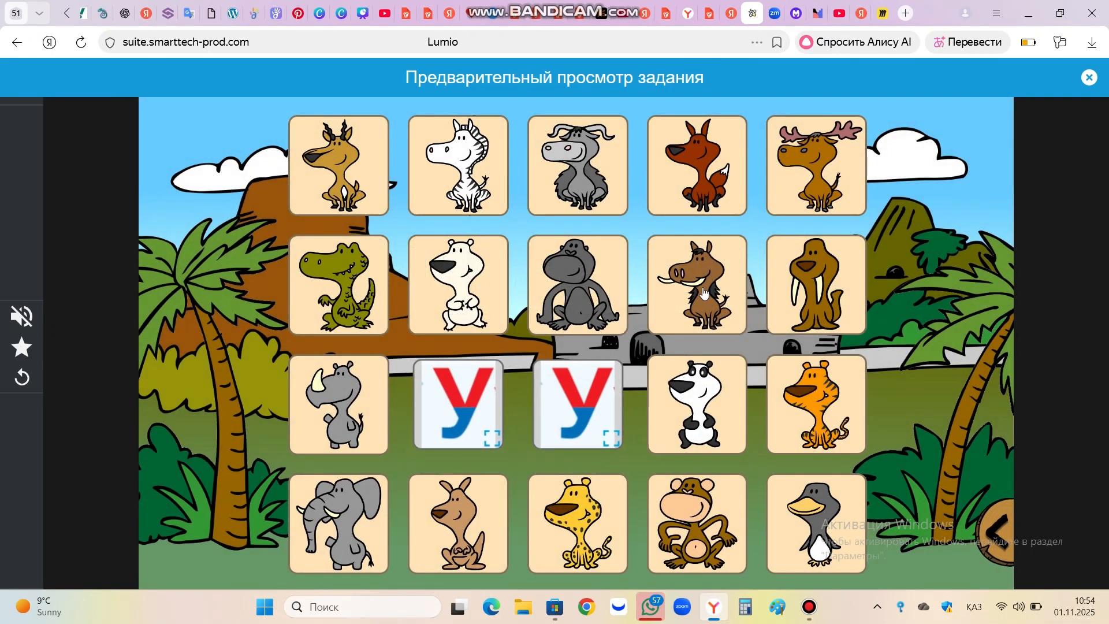
Turn over more cards in the preview and match the two Д cards
left_click(800, 291)
left_click(714, 295)
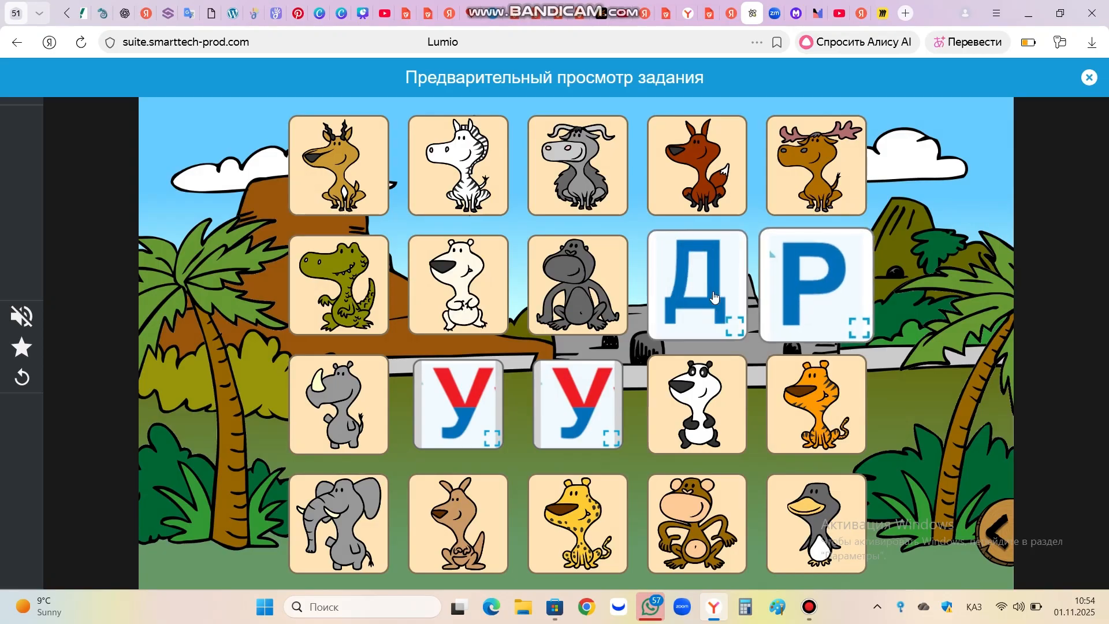
left_click(318, 402)
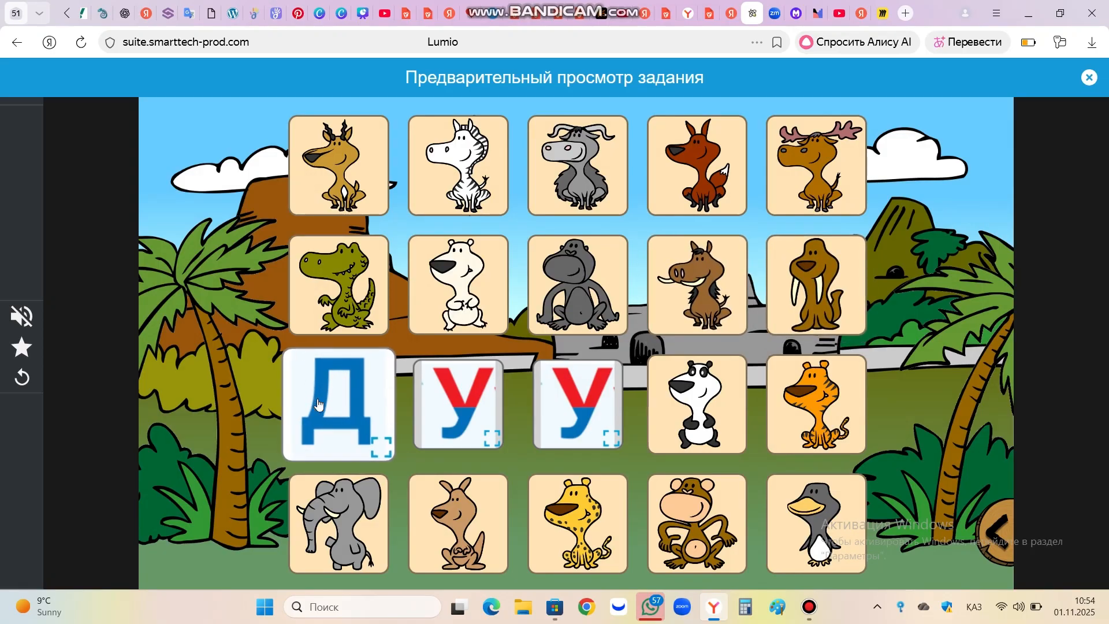
left_click(715, 276)
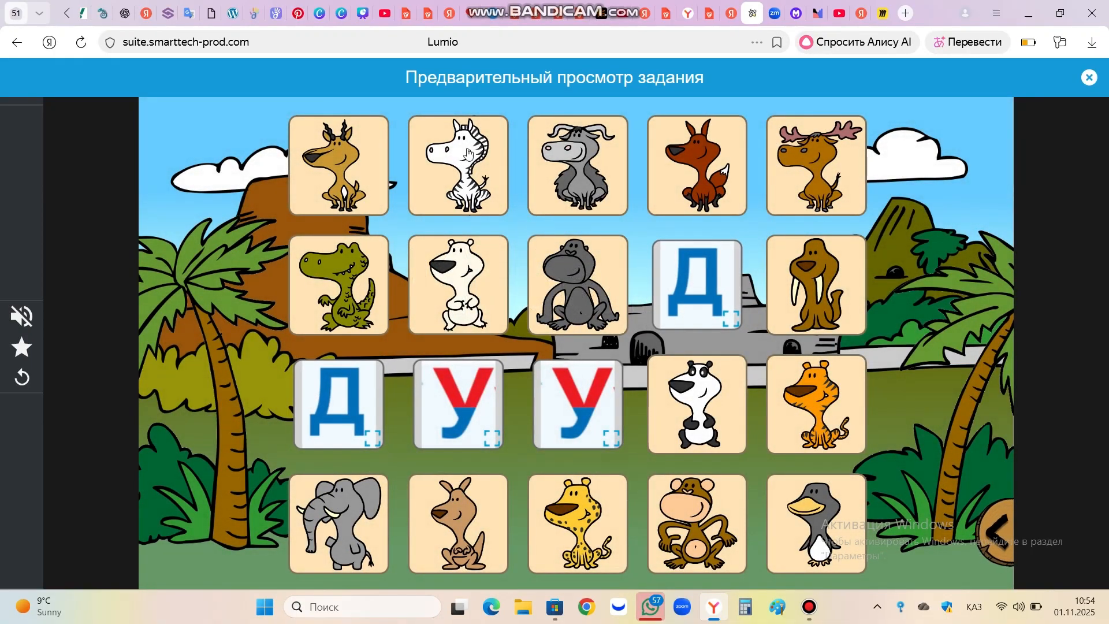
Keep testing the previewed game by turning over further pairs of animal cards
left_click(459, 193)
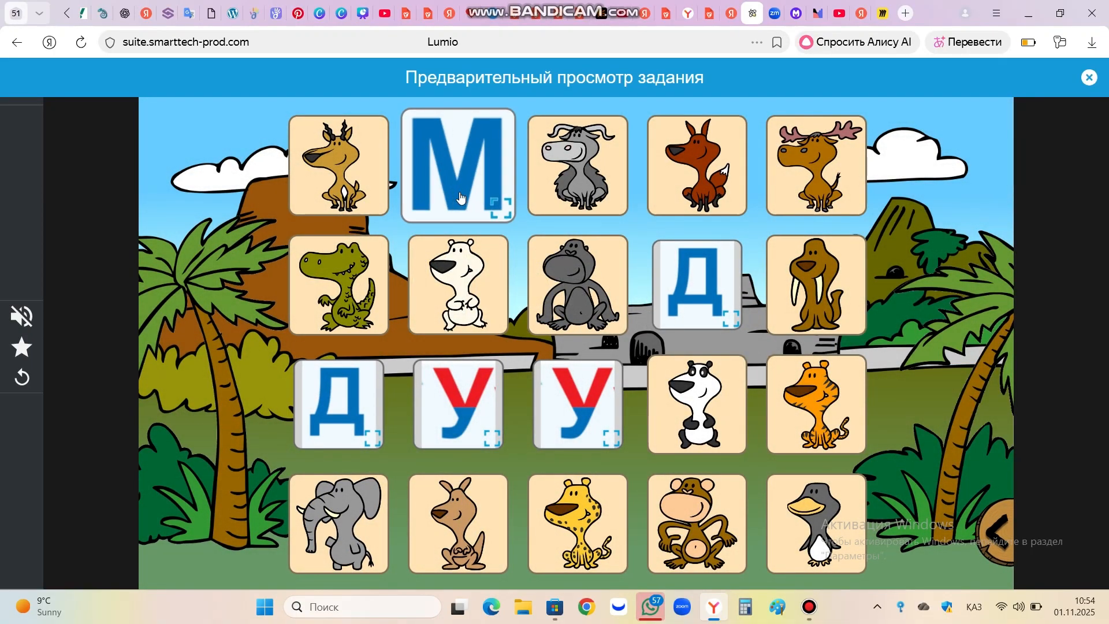
left_click(584, 195)
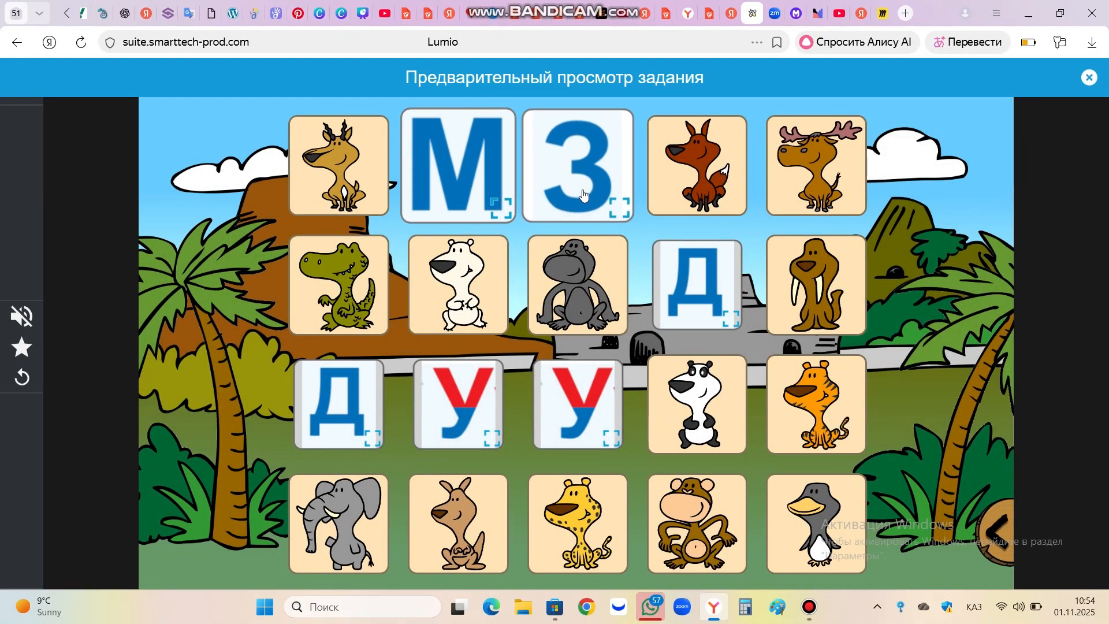
left_click(577, 272)
left_click(448, 280)
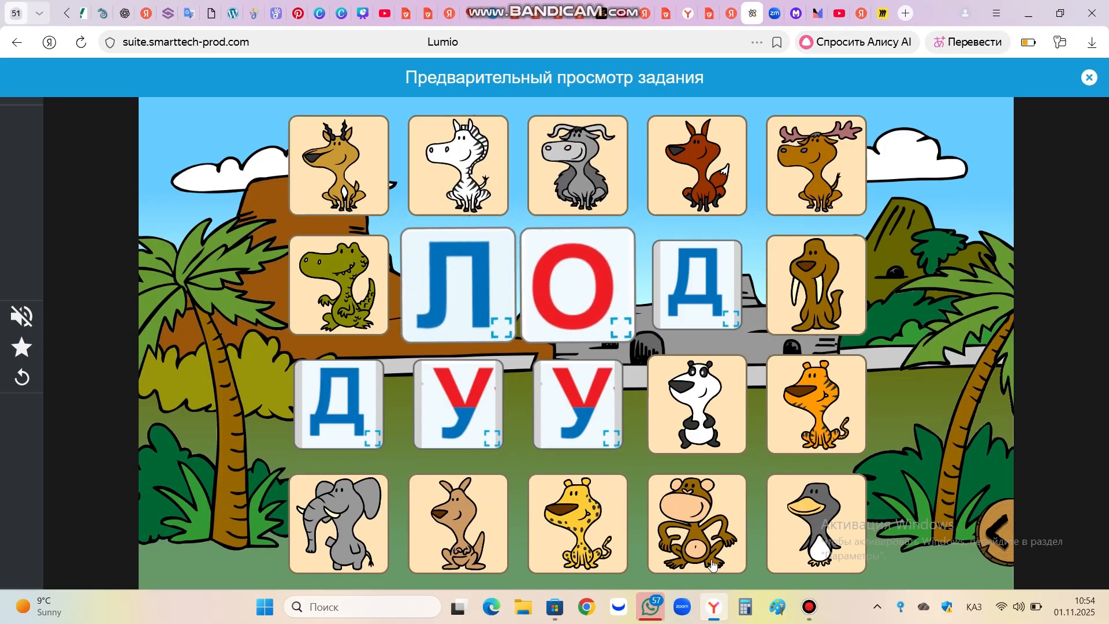
left_click(700, 420)
left_click(654, 537)
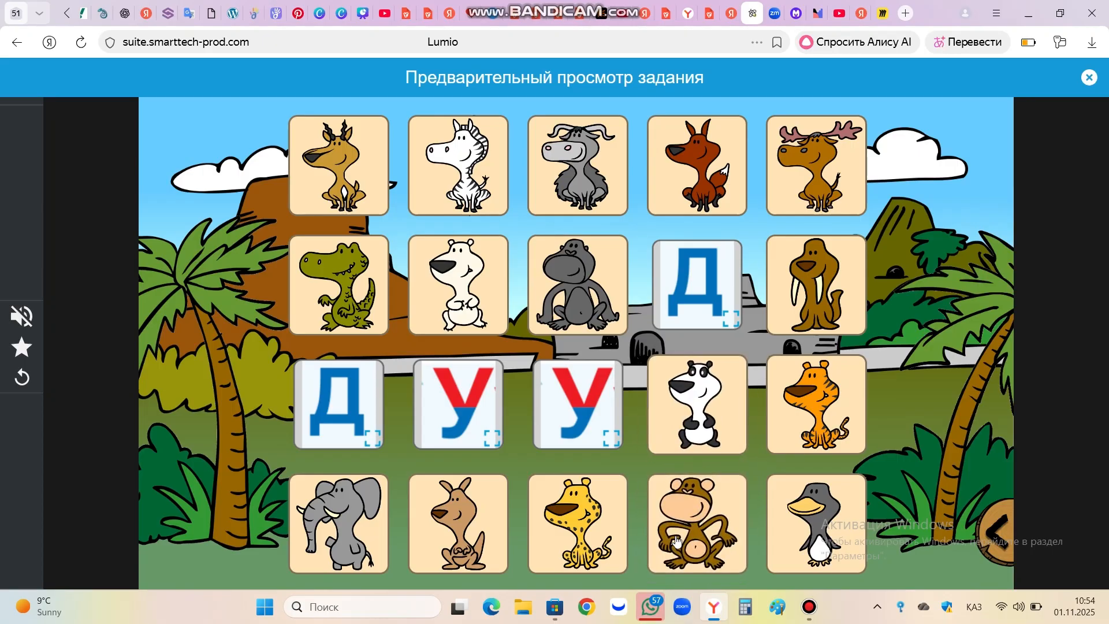
left_click(468, 548)
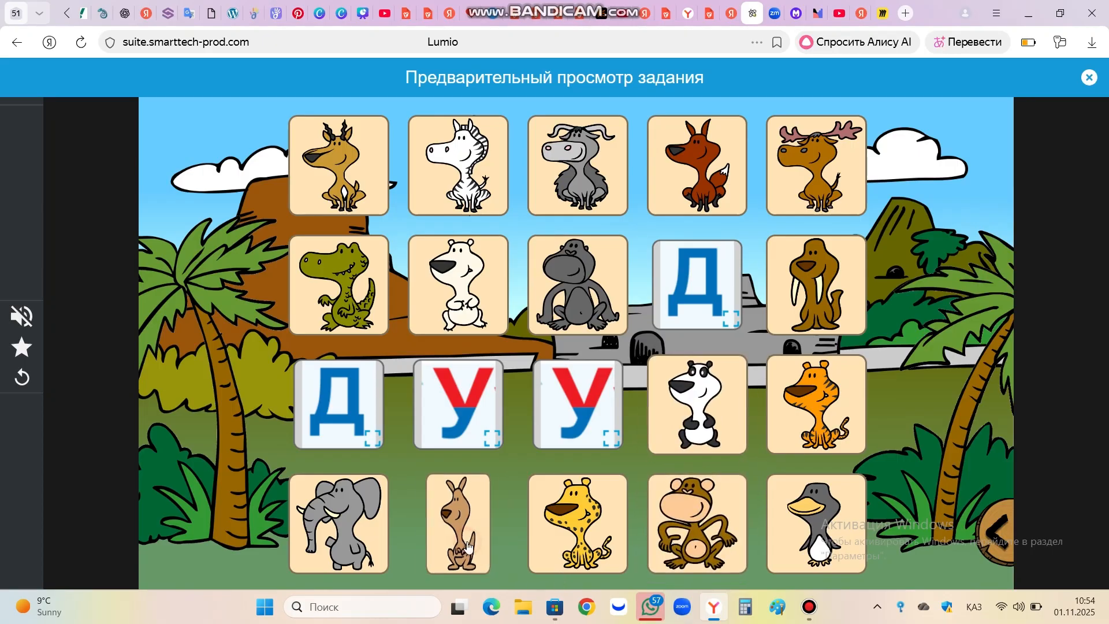
left_click(569, 525)
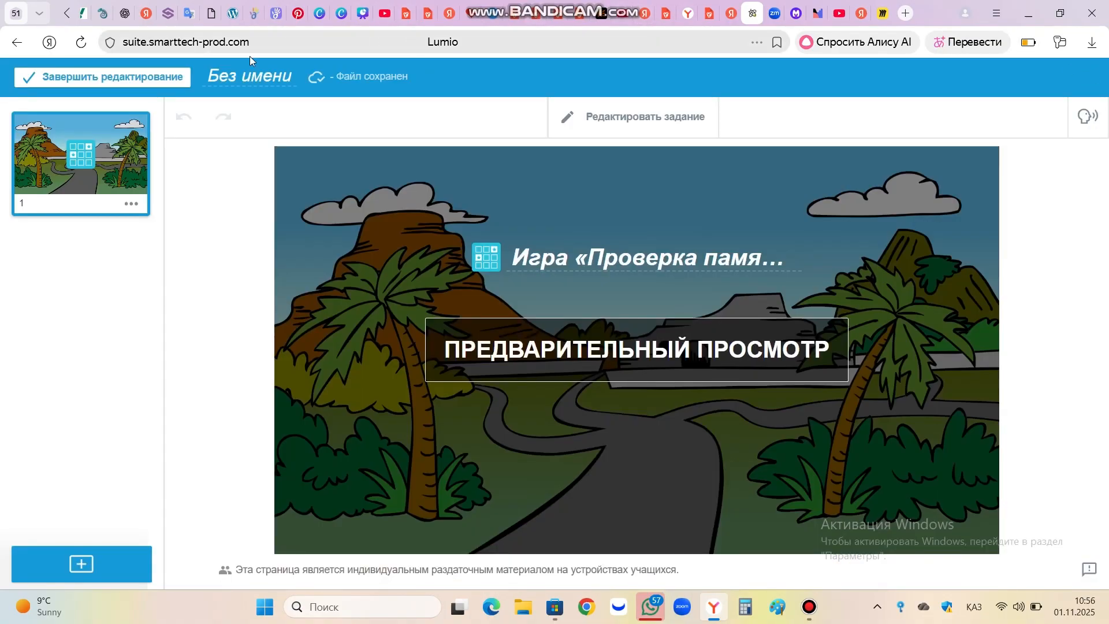
left_click(133, 205)
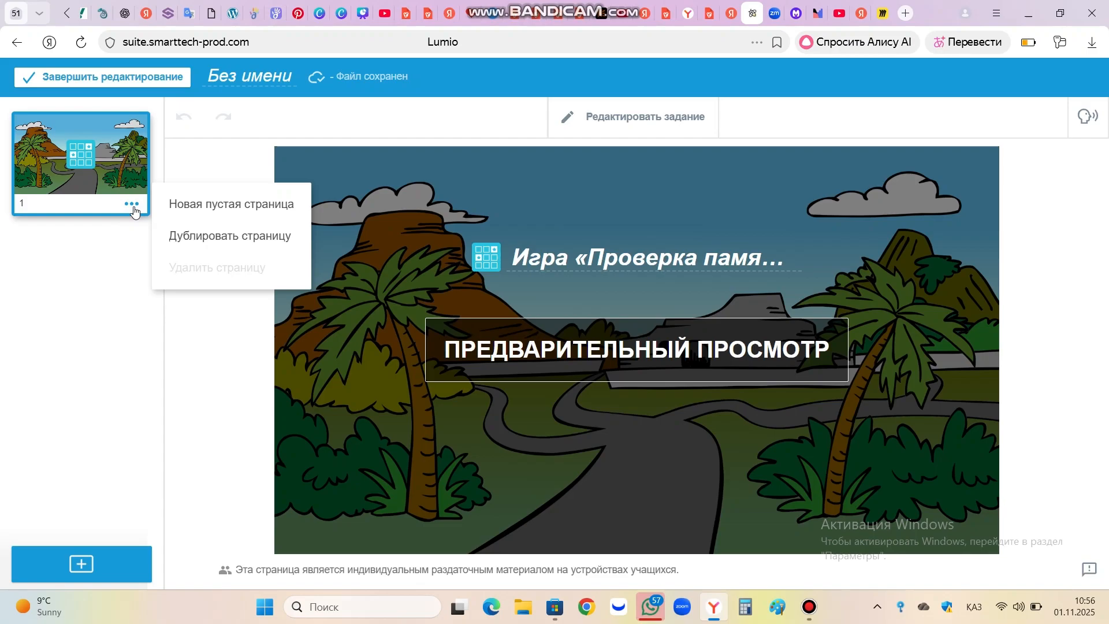
left_click(123, 344)
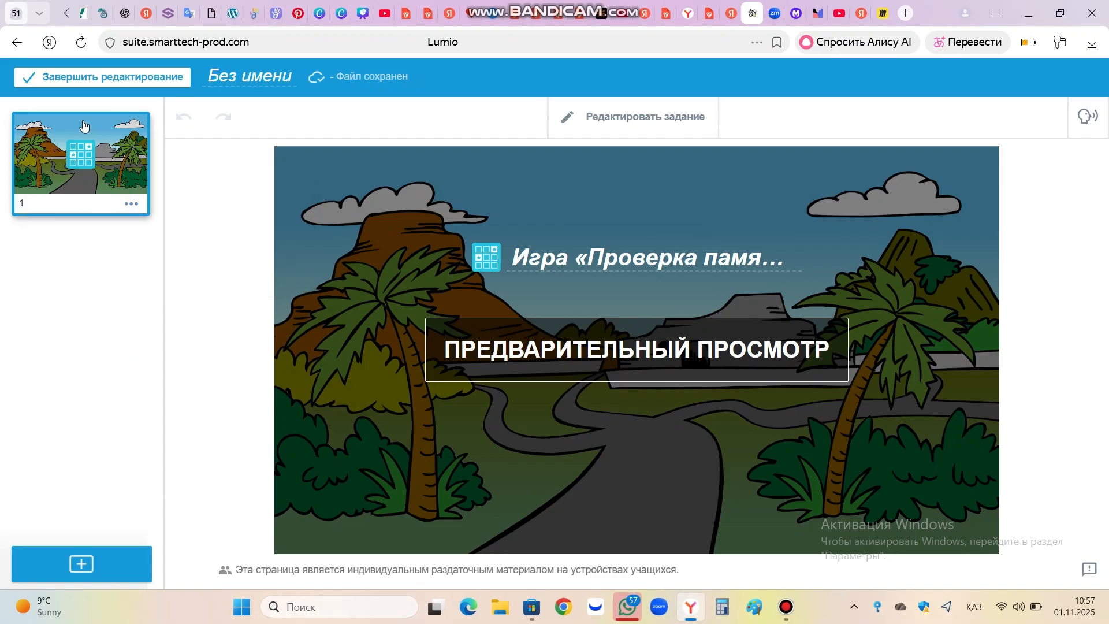
Finish editing and start a new class session from the file «Без имени», naming the session «Әріптерді табу»
left_click(100, 82)
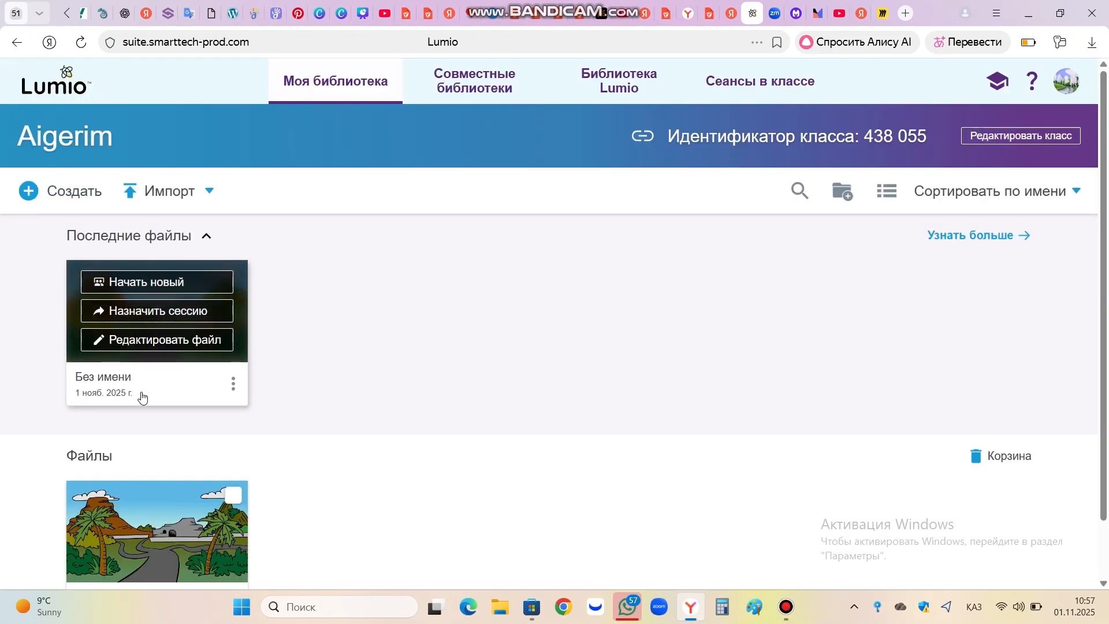
left_click(115, 382)
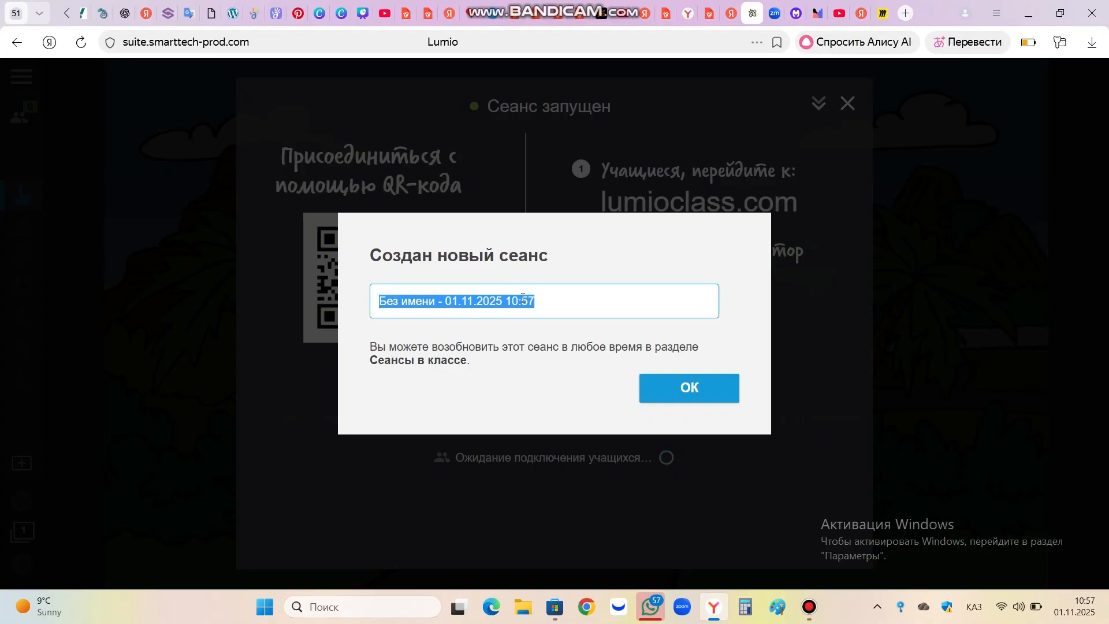
type("!")
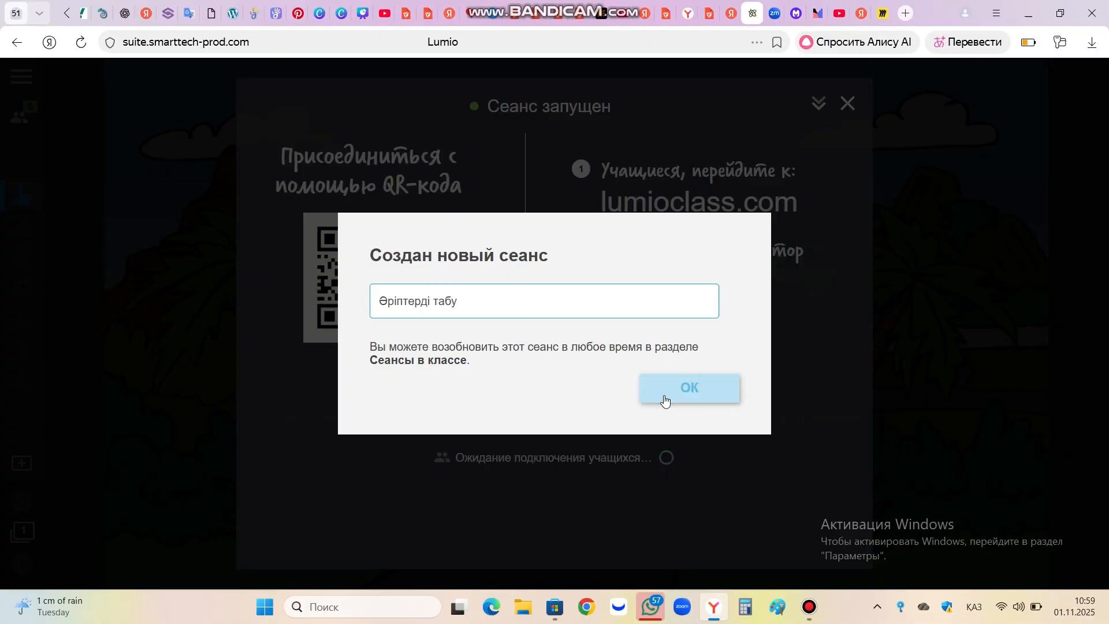
left_click(664, 398)
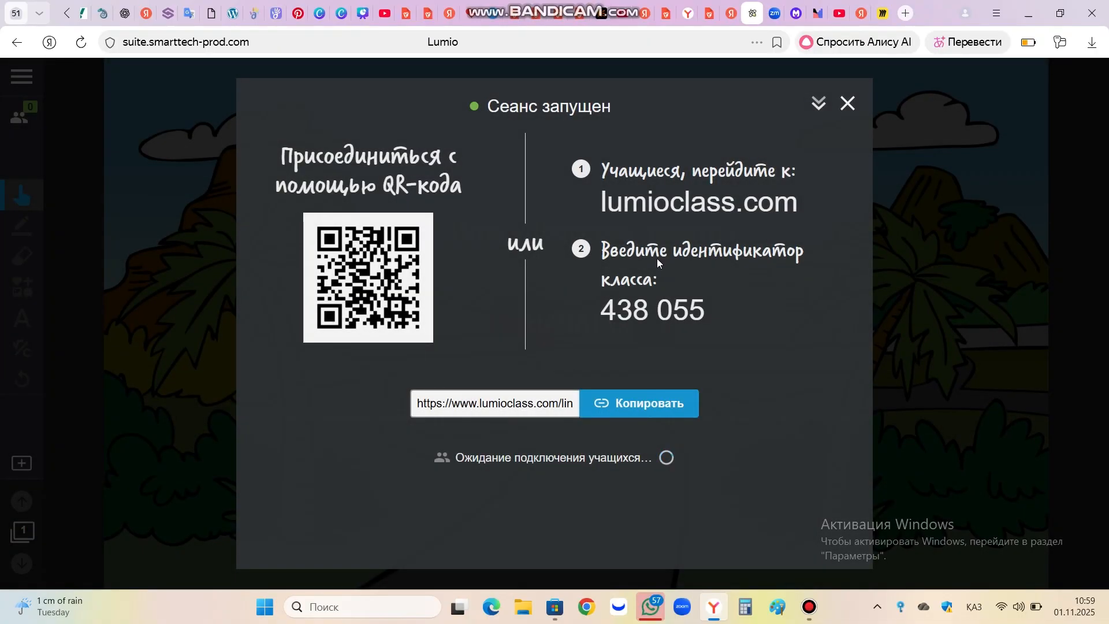
Copy the link that lets students join the started session
left_click(652, 412)
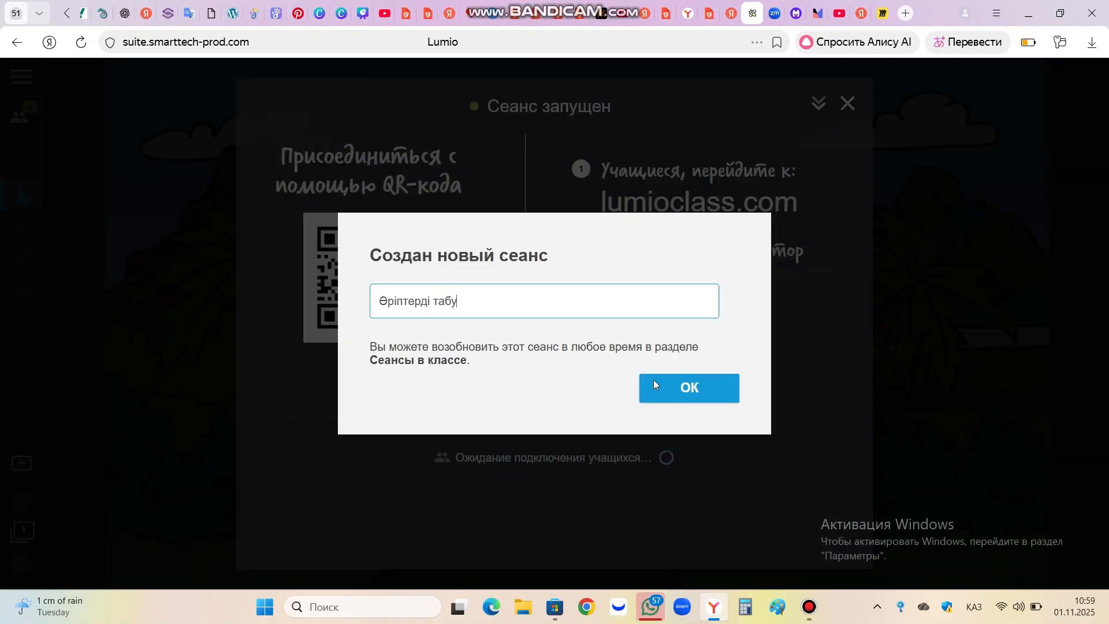
left_click(664, 391)
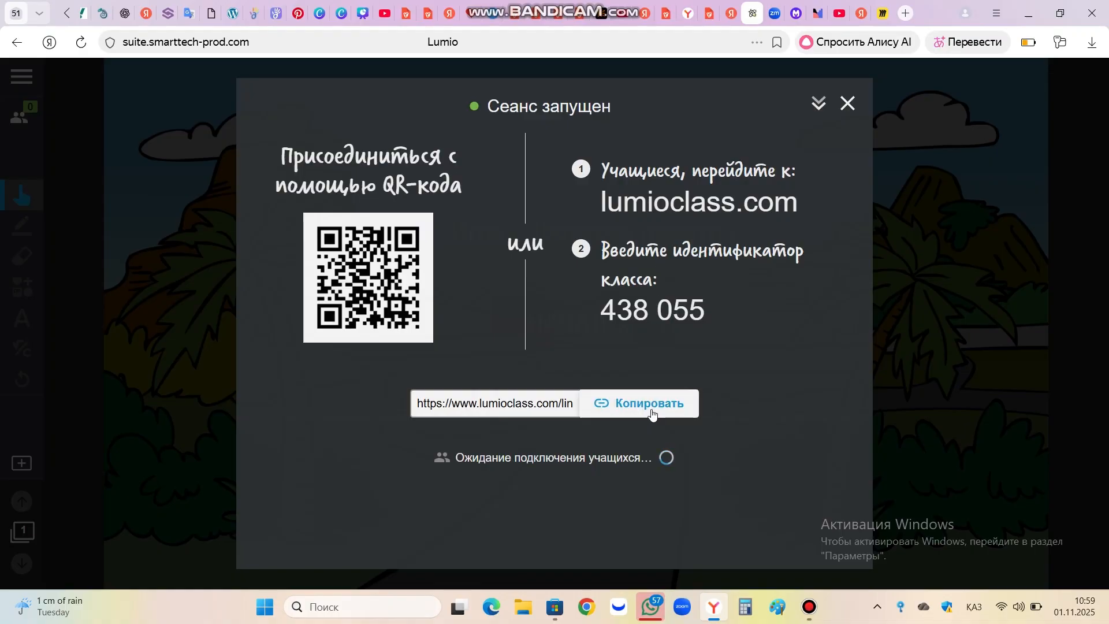
left_click(652, 413)
Switch to WhatsApp, search the chats by the contact's first name and open that contact's chat
left_click(650, 607)
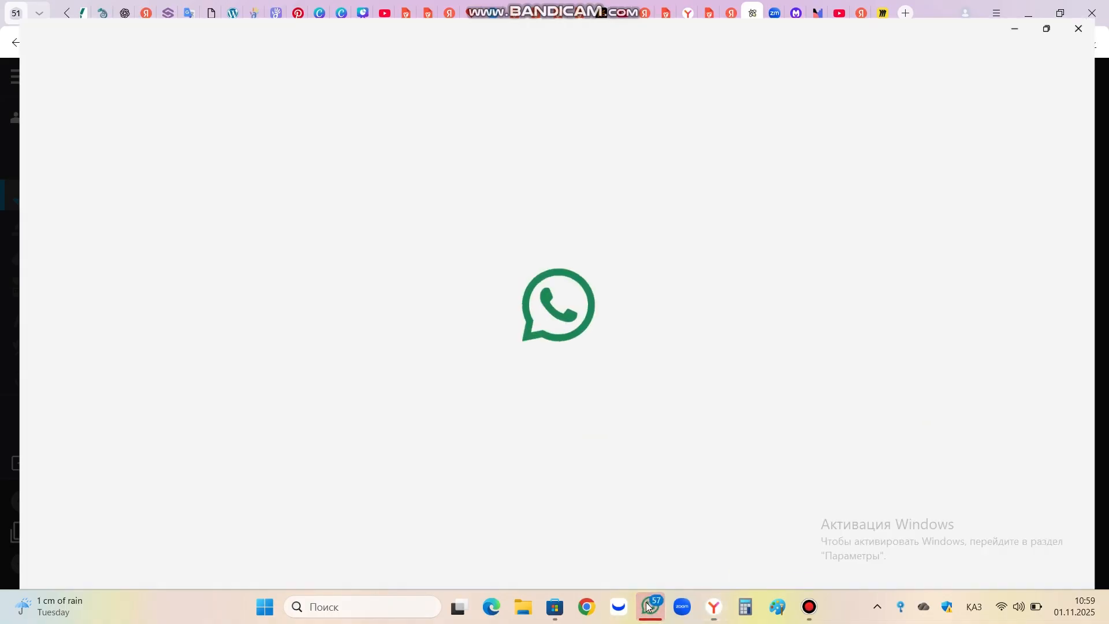
left_click(119, 89)
type("мере")
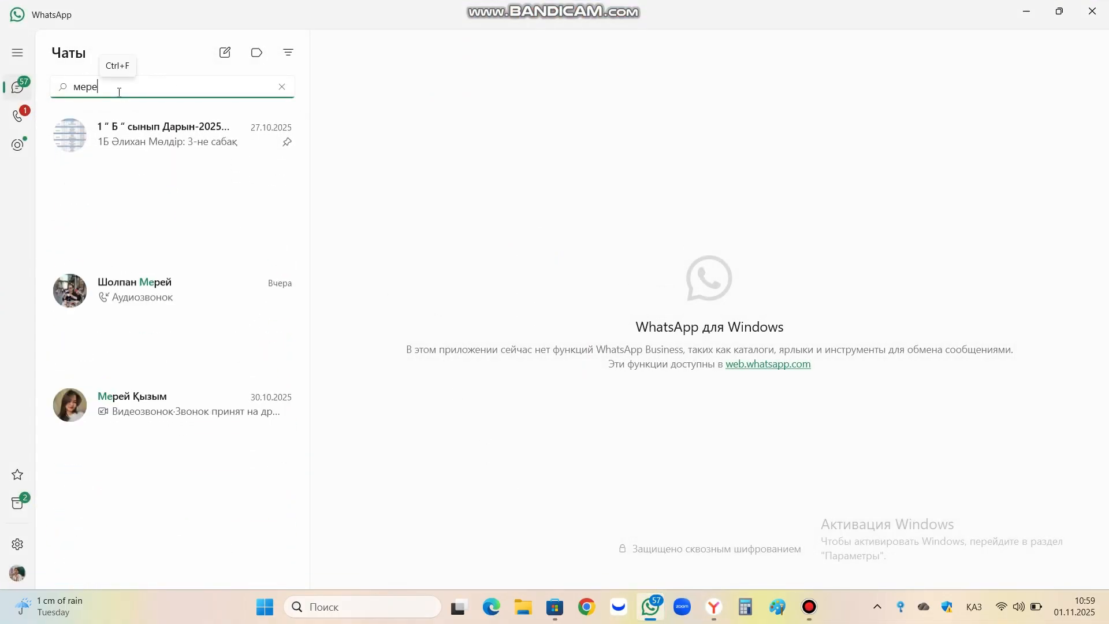
type("й")
left_click(131, 185)
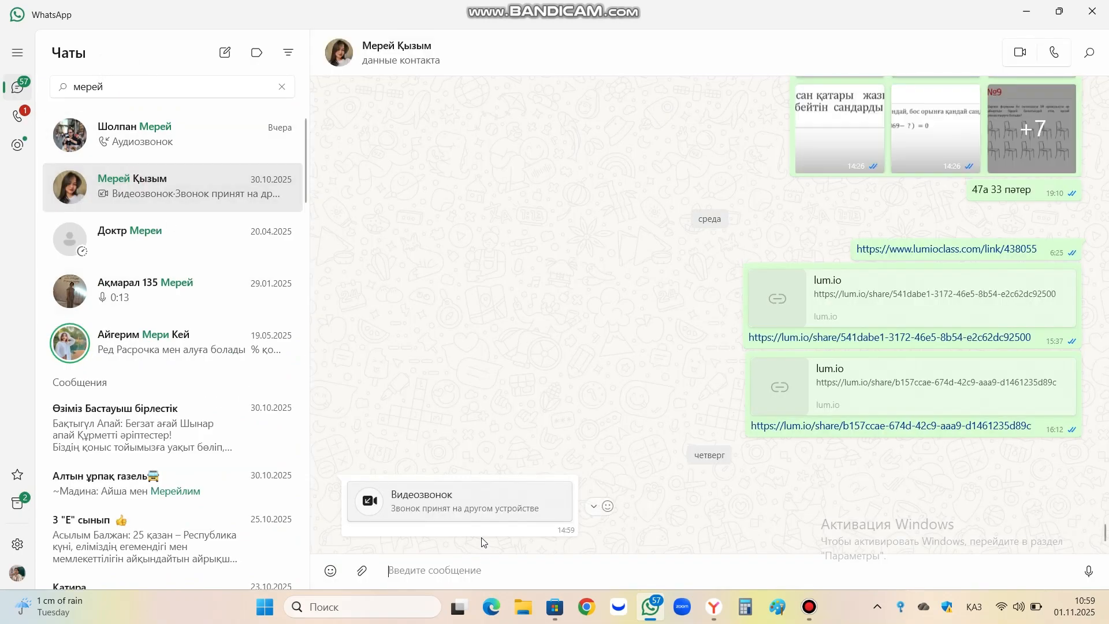
Paste the copied class join link into the open chat, send it, and switch back to the Lumio browser
right_click(412, 575)
left_click(398, 528)
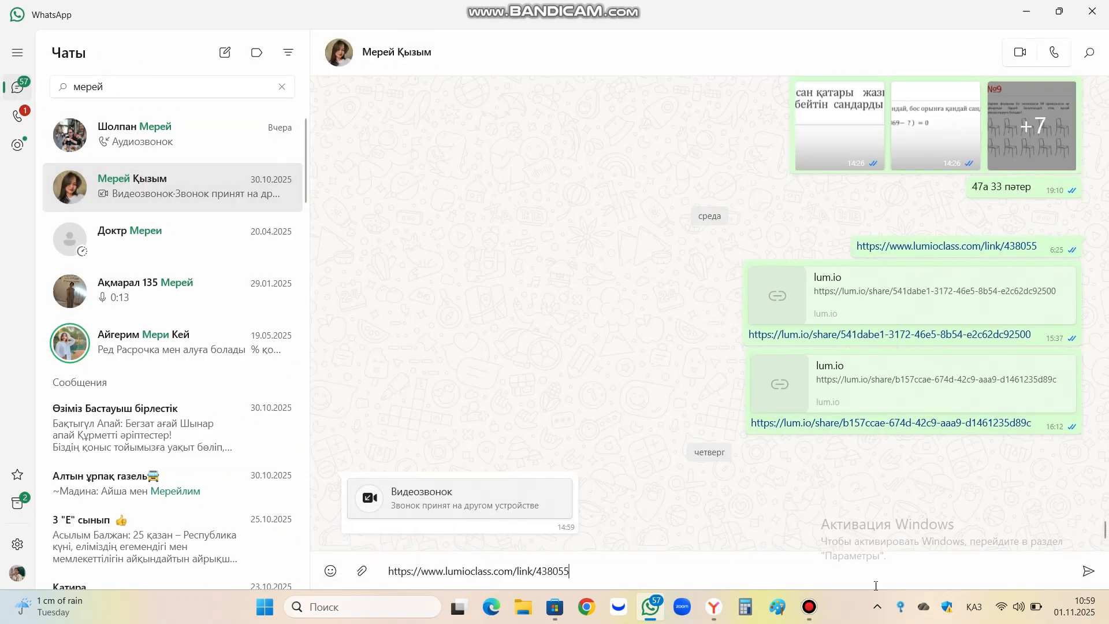
left_click(1085, 570)
left_click(715, 607)
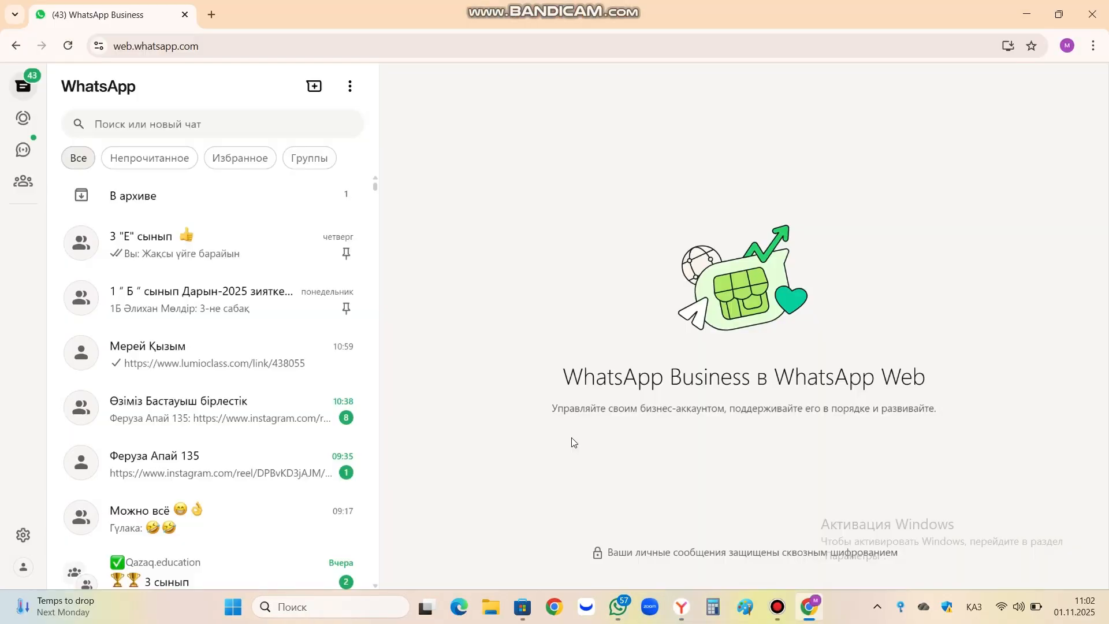
Open the contact's chat in WhatsApp Web and follow the shared Lumio class link to join as a student
left_click(208, 376)
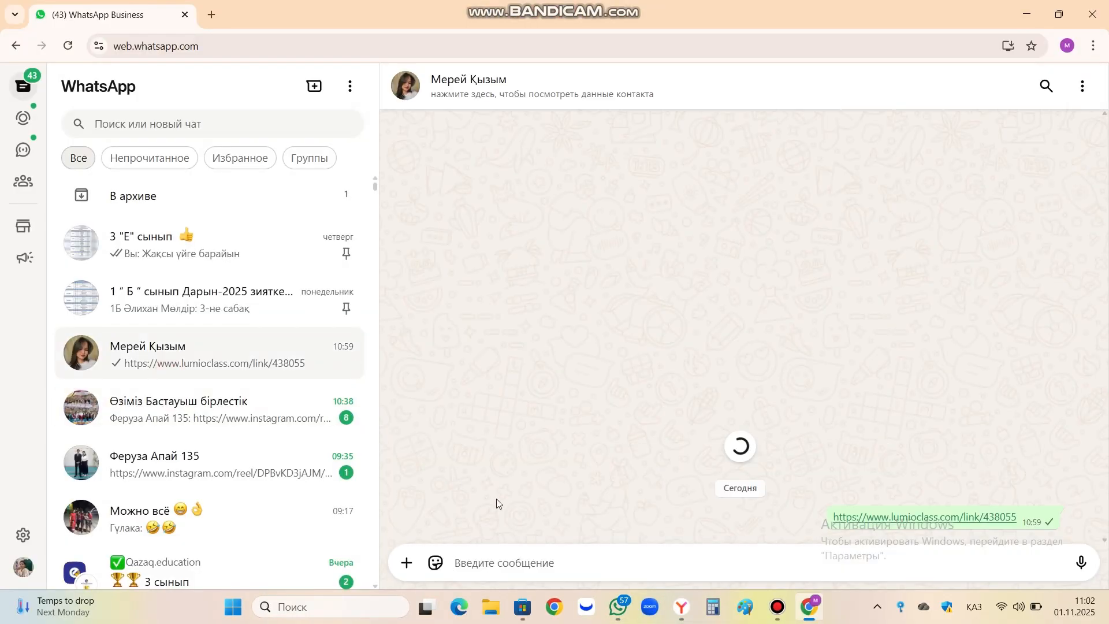
left_click(924, 520)
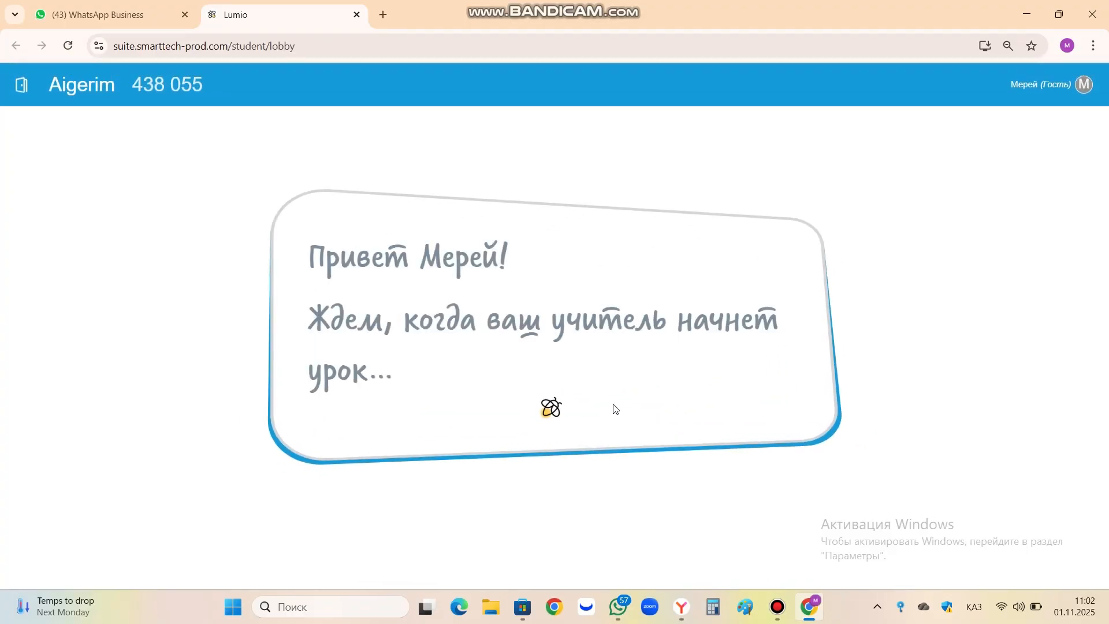
Switch to the teacher's Lumio library and start a new class session from the file «Без имени»
left_click(686, 614)
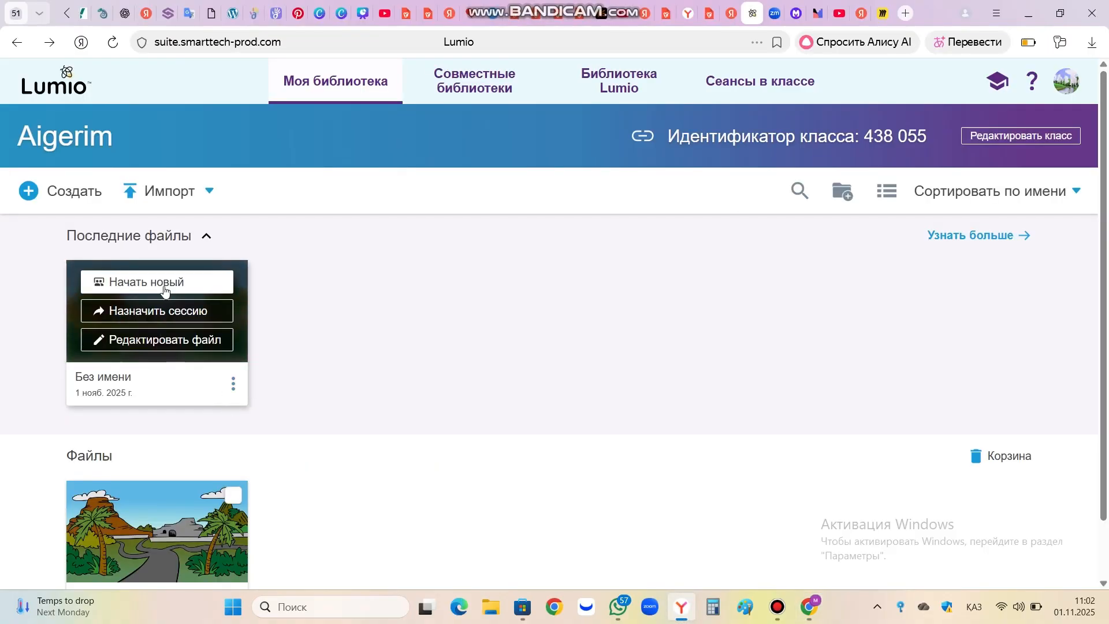
left_click(164, 290)
left_click(608, 332)
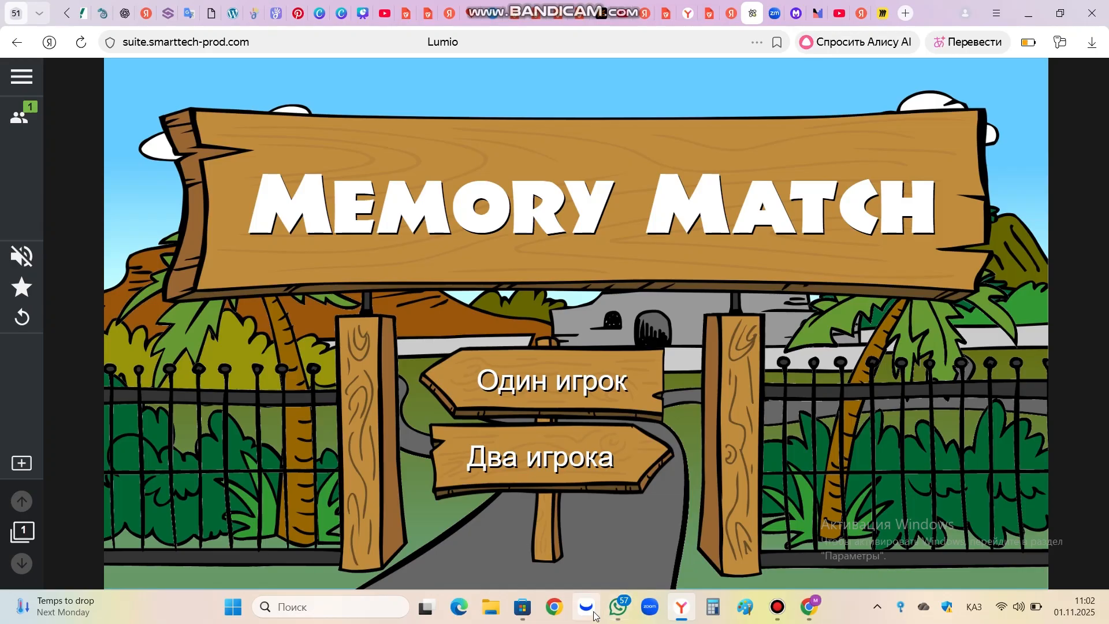
Switch to the student's Lumio window in Chrome and start the Memory Match game for two players («Два игрока»)
left_click(807, 618)
left_click(570, 332)
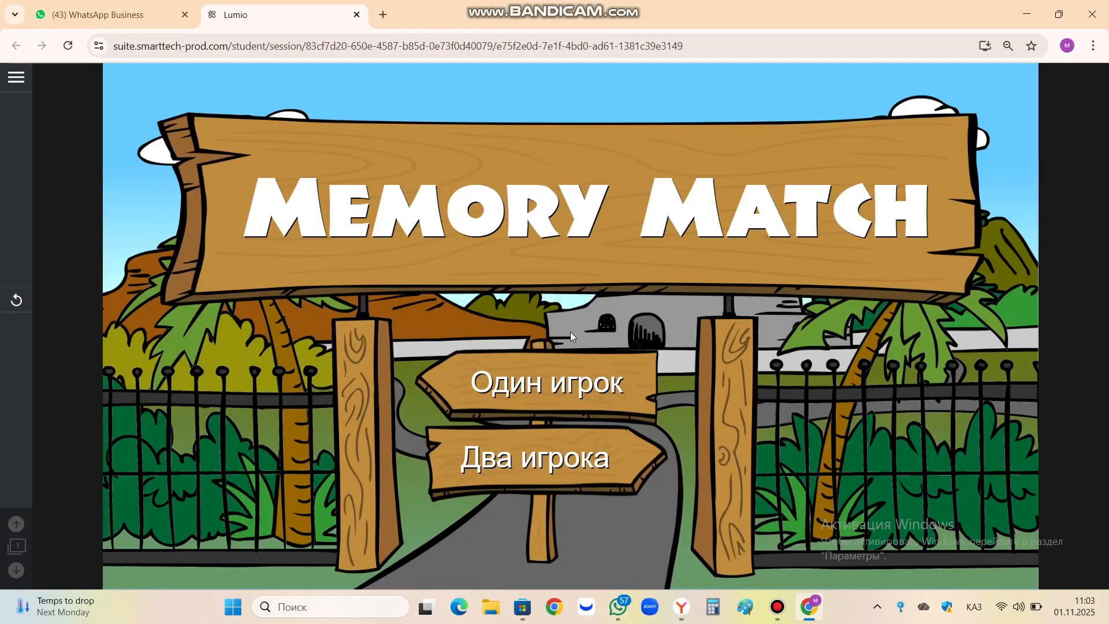
left_click(542, 448)
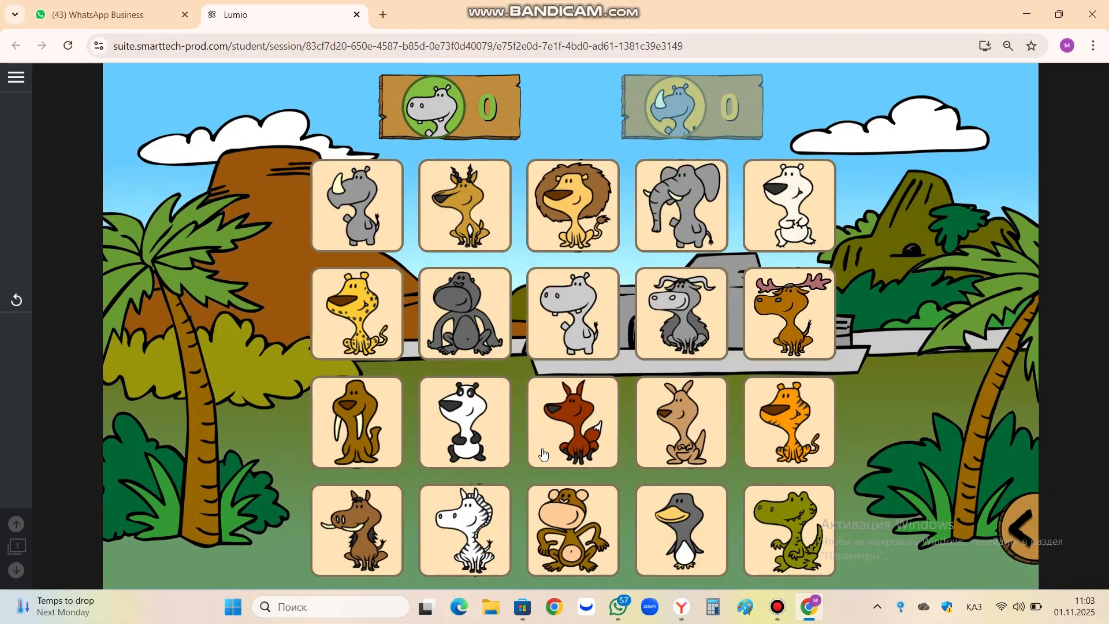
Test the student's game by turning over the panda and horned-goat cards, and the gorilla card for the second player
left_click(458, 424)
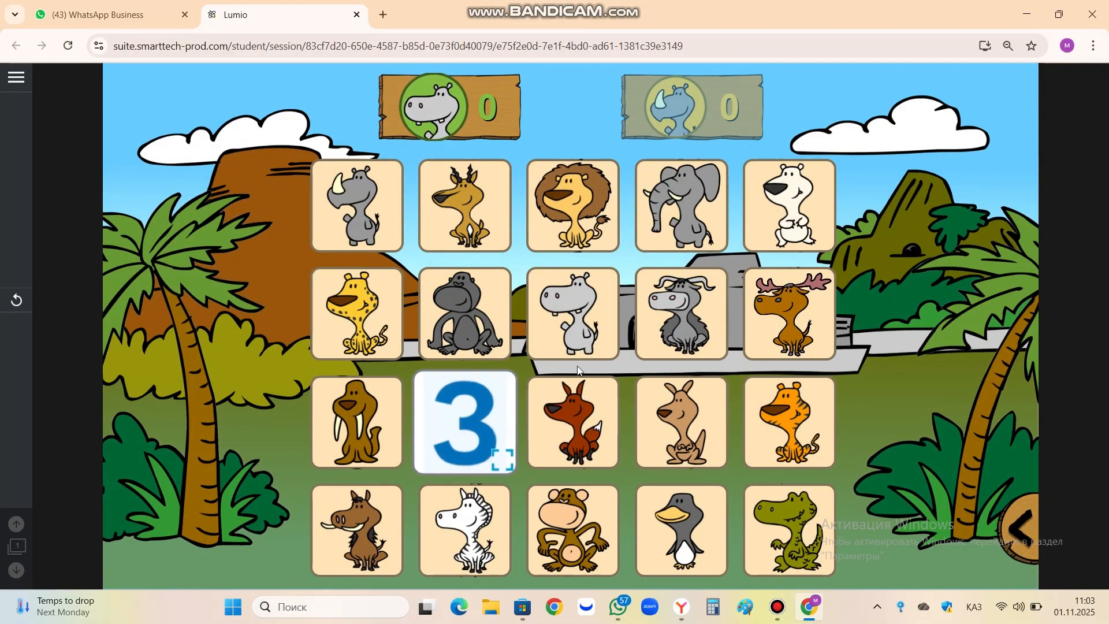
left_click(672, 331)
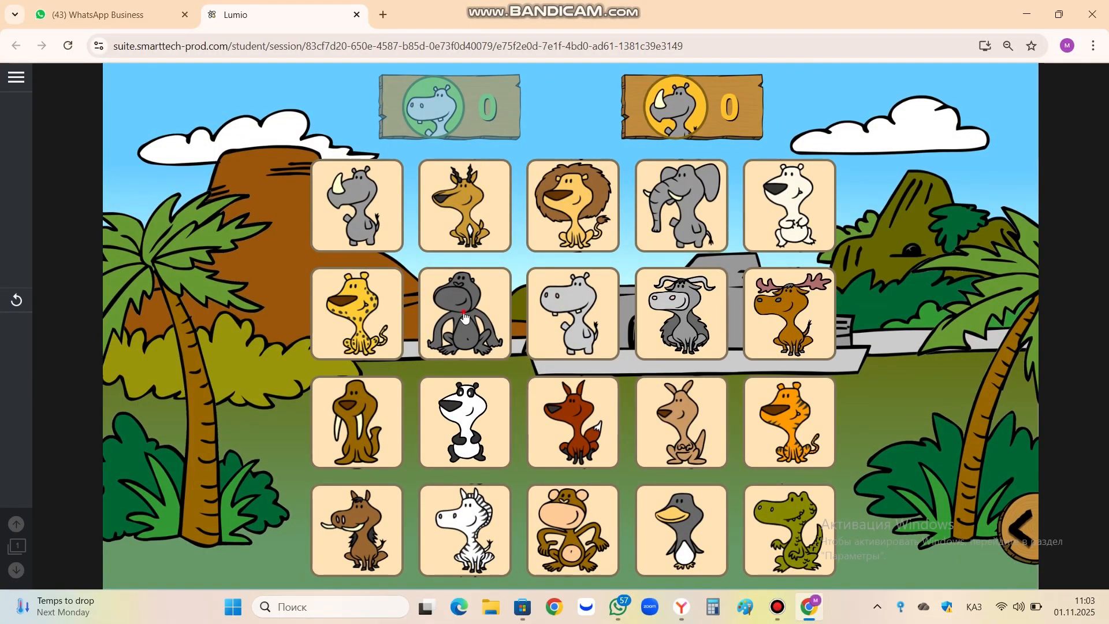
left_click(465, 317)
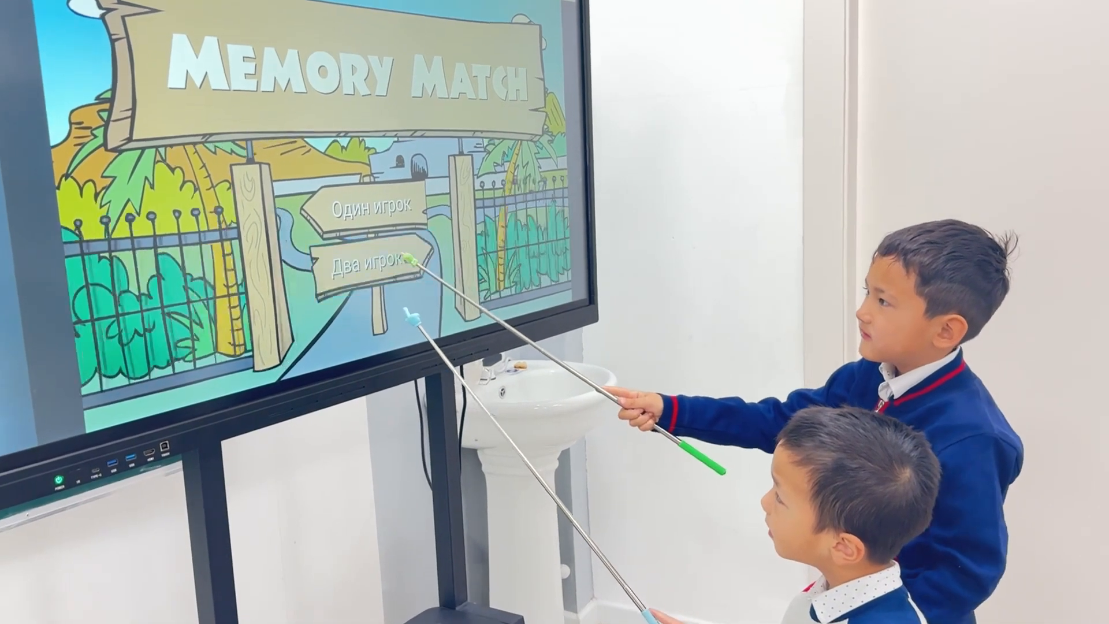
left_click(411, 258)
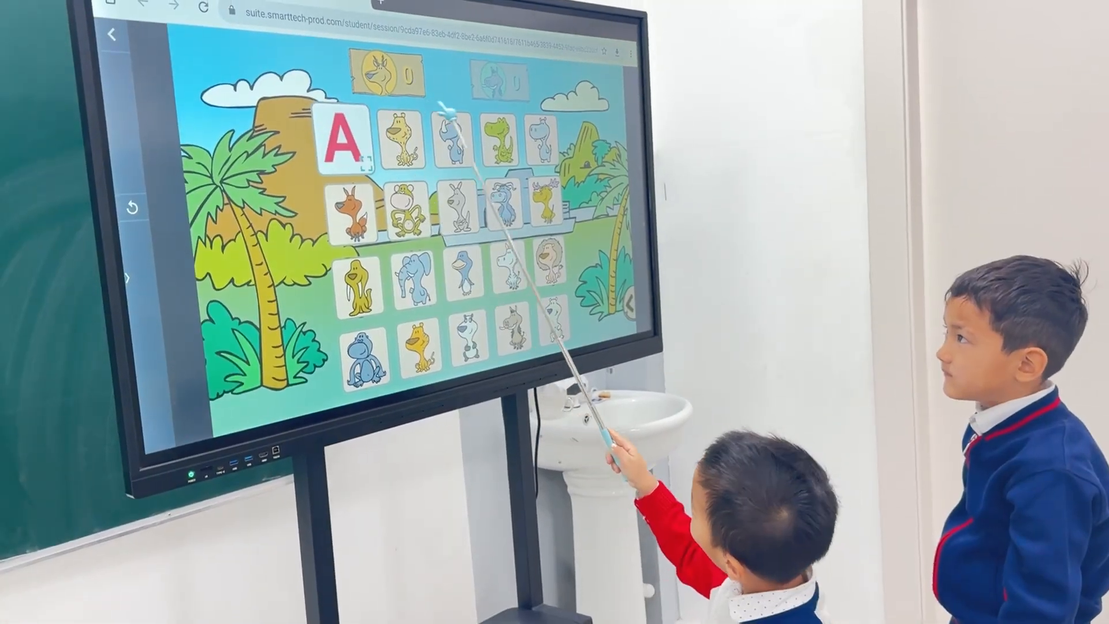
left_click(420, 349)
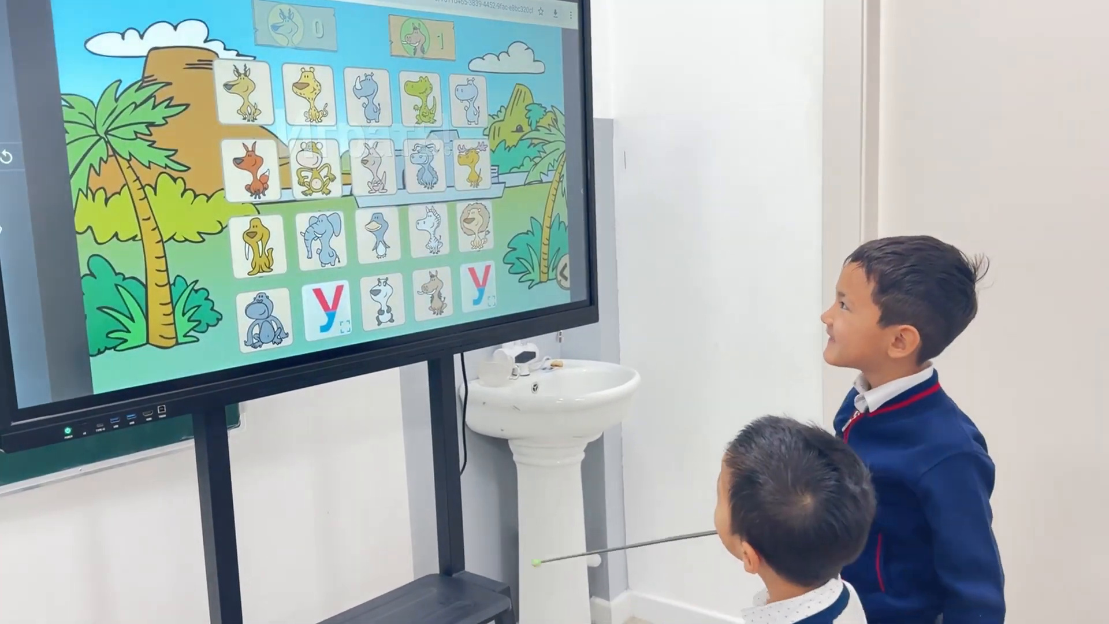
left_click(533, 228)
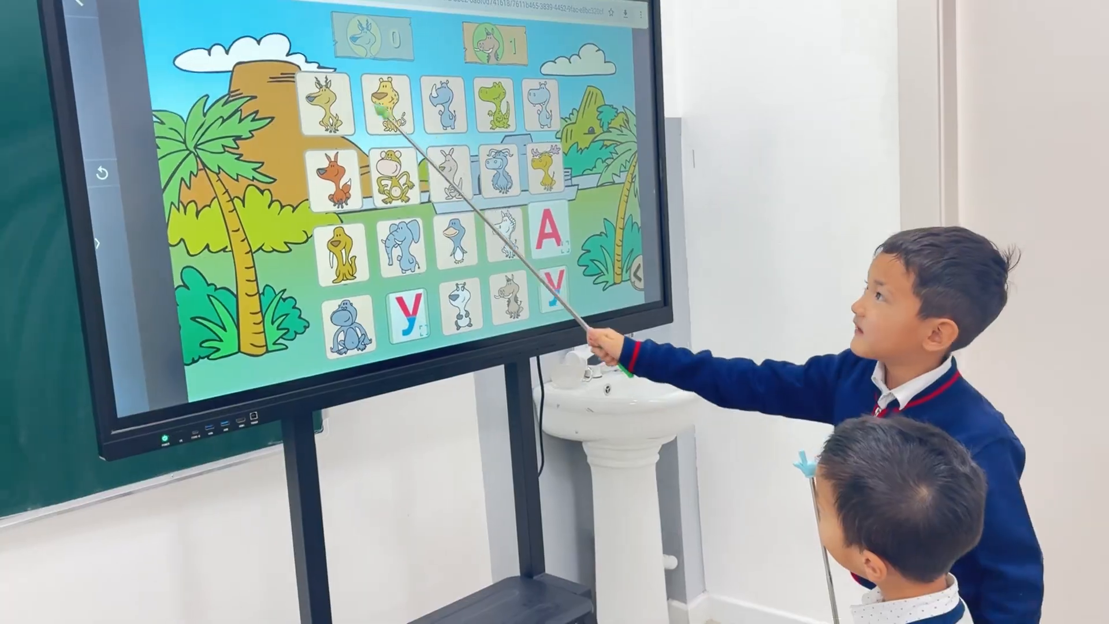
left_click(253, 117)
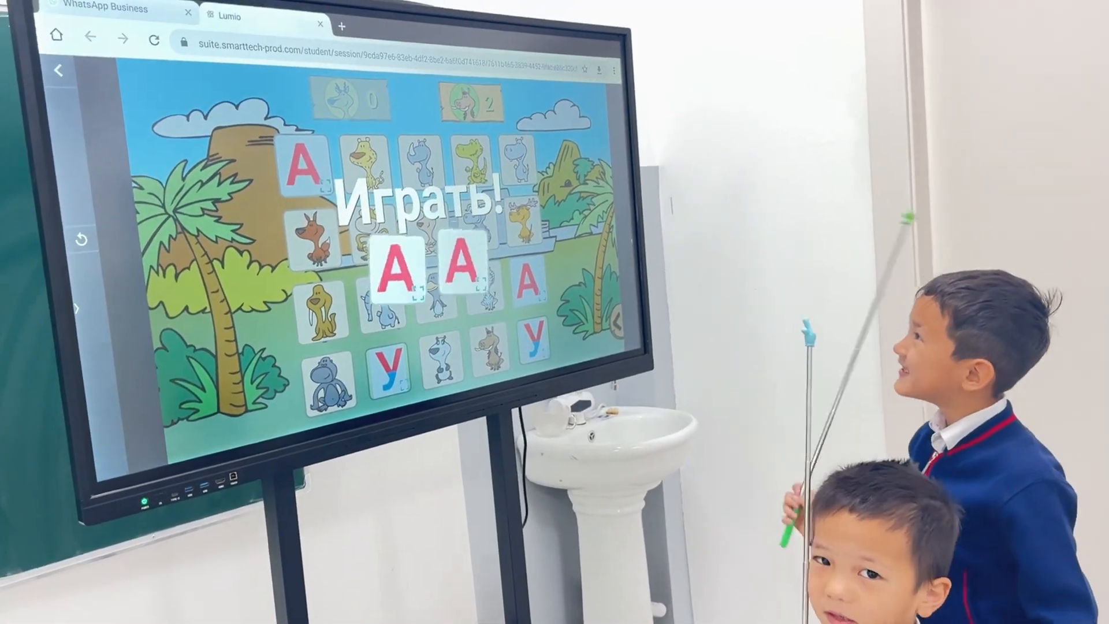